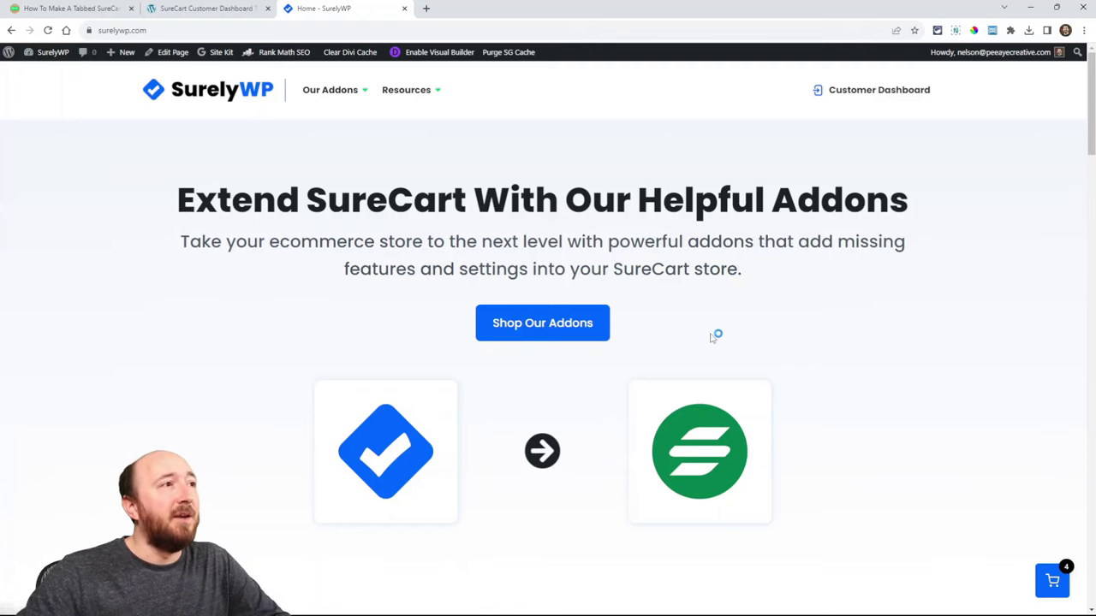
- Scroll through the addon cards and open the Customer Dashboard showing the $377.36 paid order
scroll(748, 331, "down", 9)
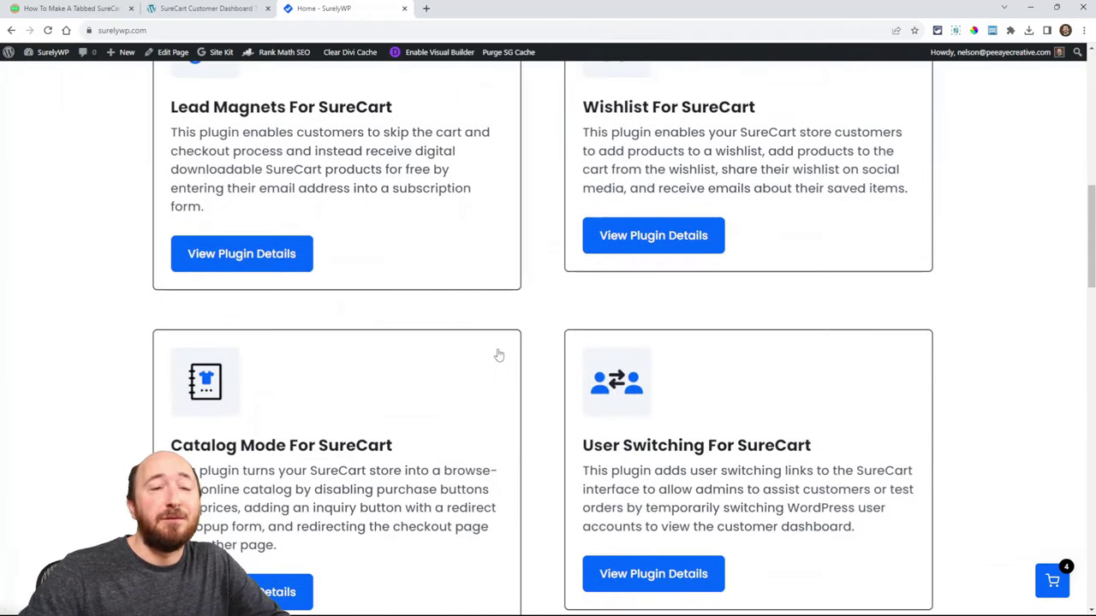
scroll(566, 398, "down", 3)
scroll(546, 411, "up", 8)
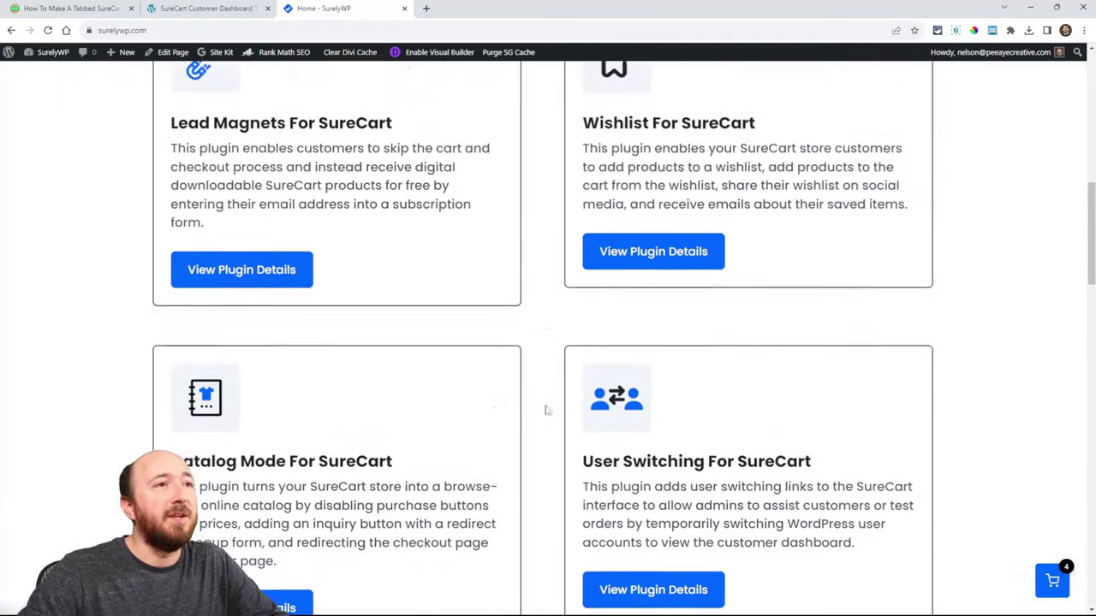
scroll(542, 409, "down", 2)
scroll(543, 409, "down", 4)
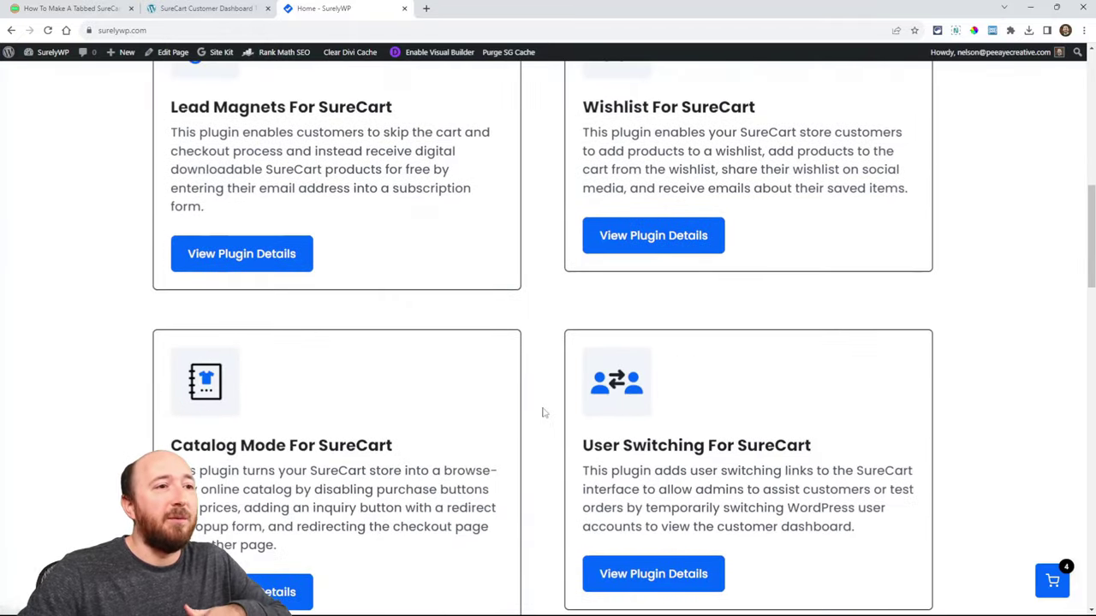
scroll(542, 411, "up", 9)
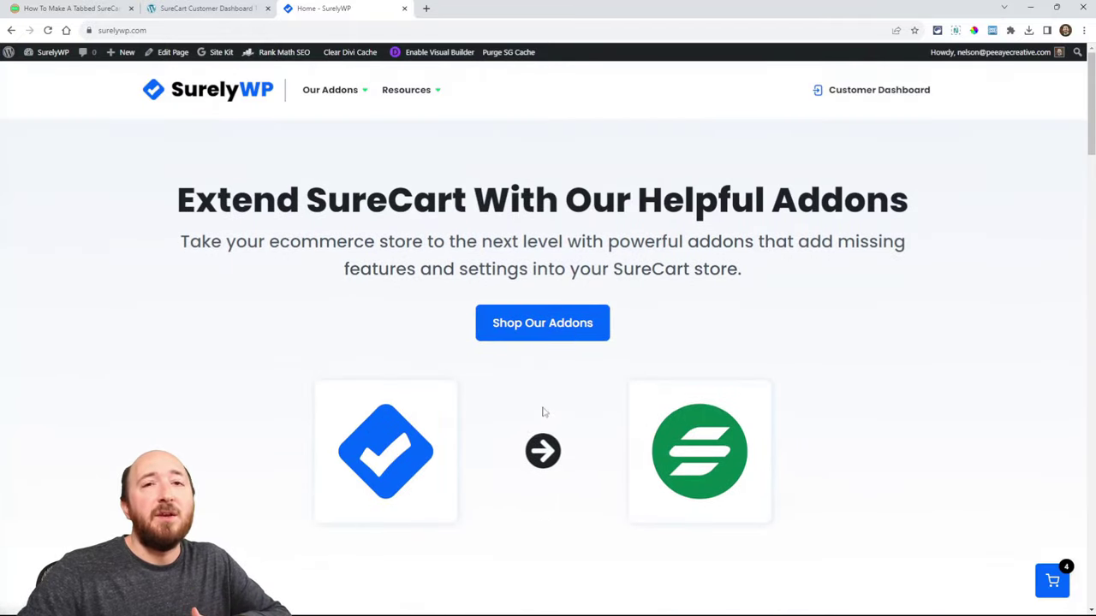
left_click(846, 99)
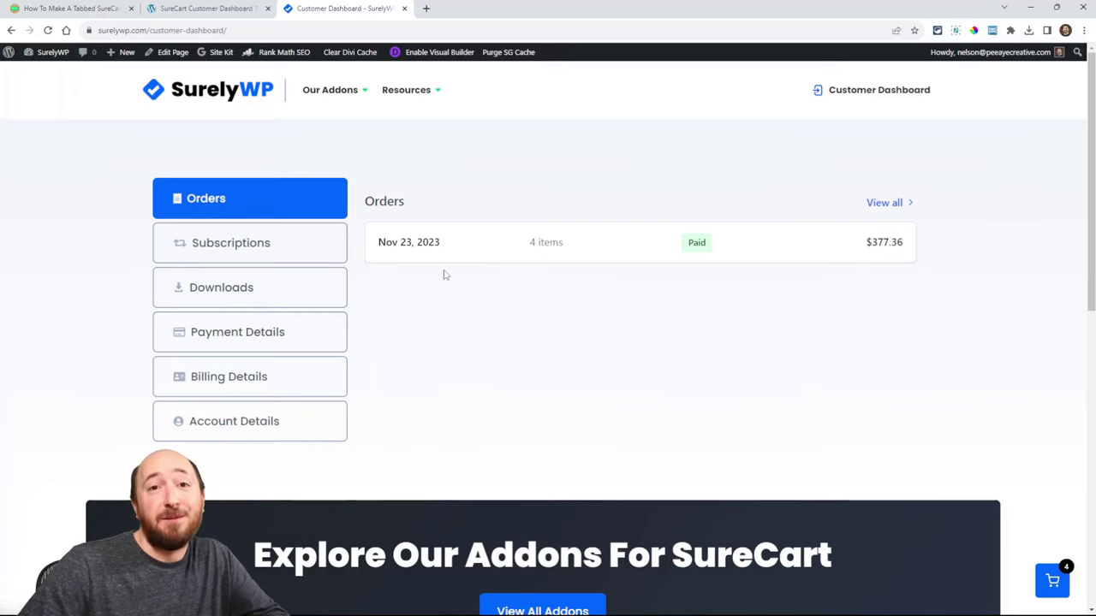
- Browse the dashboard's Subscriptions, Downloads and Orders sections
left_click(229, 255)
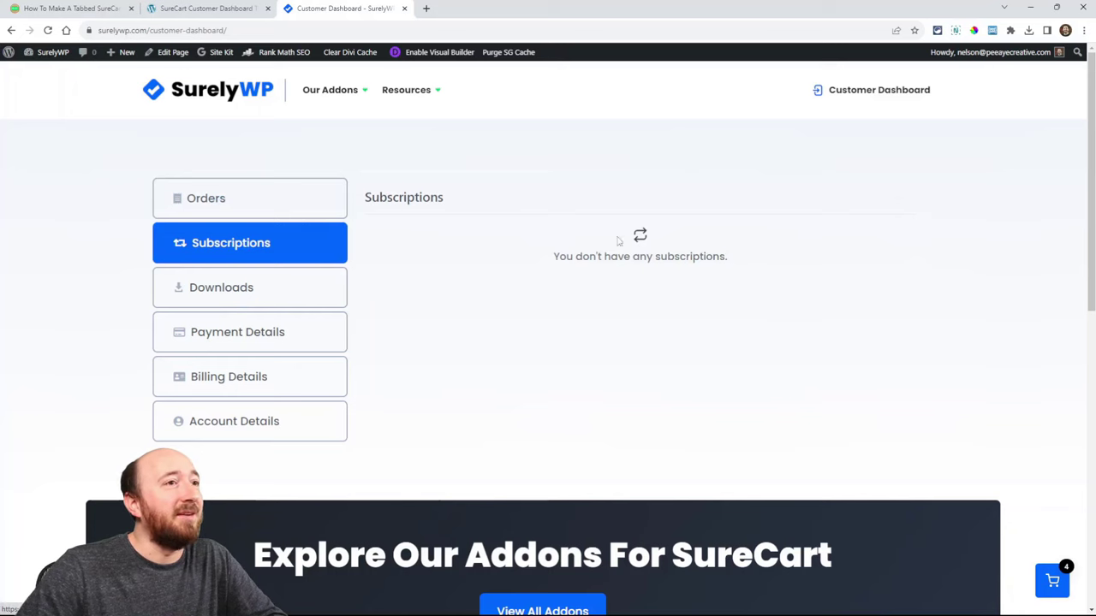
left_click(246, 286)
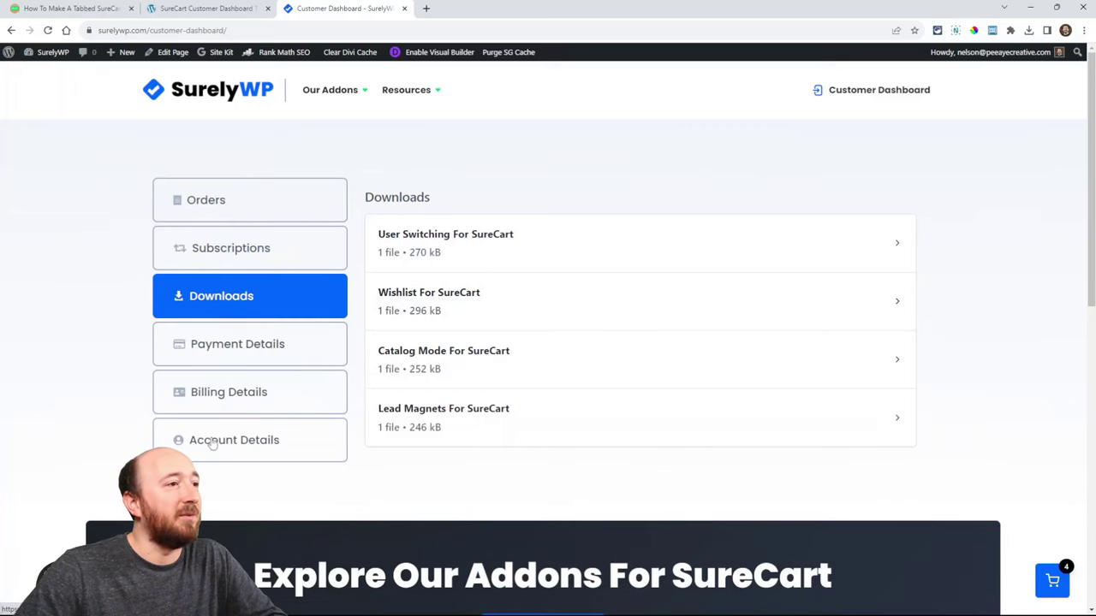
left_click(219, 203)
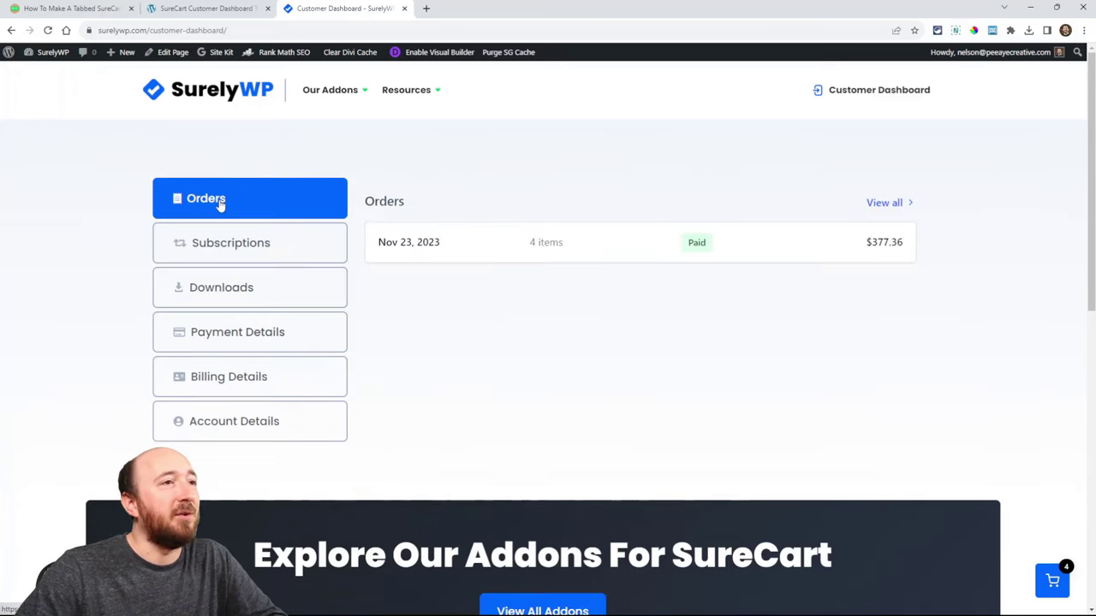
left_click(213, 291)
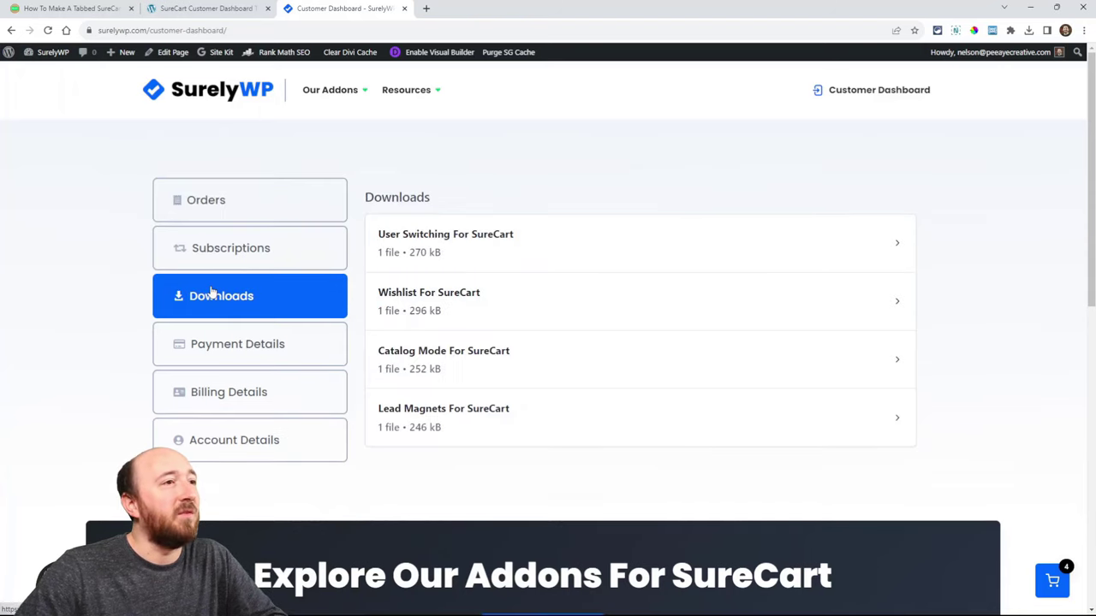
- View the User Switching For SureCart download details, then go to the Divi tutorial page
left_click(568, 249)
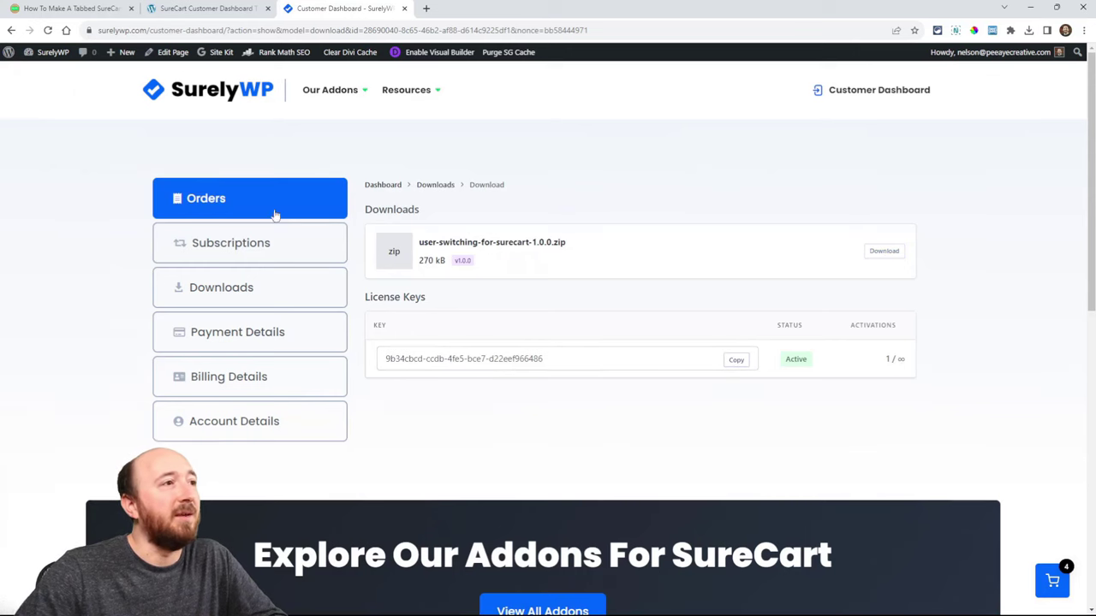
left_click(225, 248)
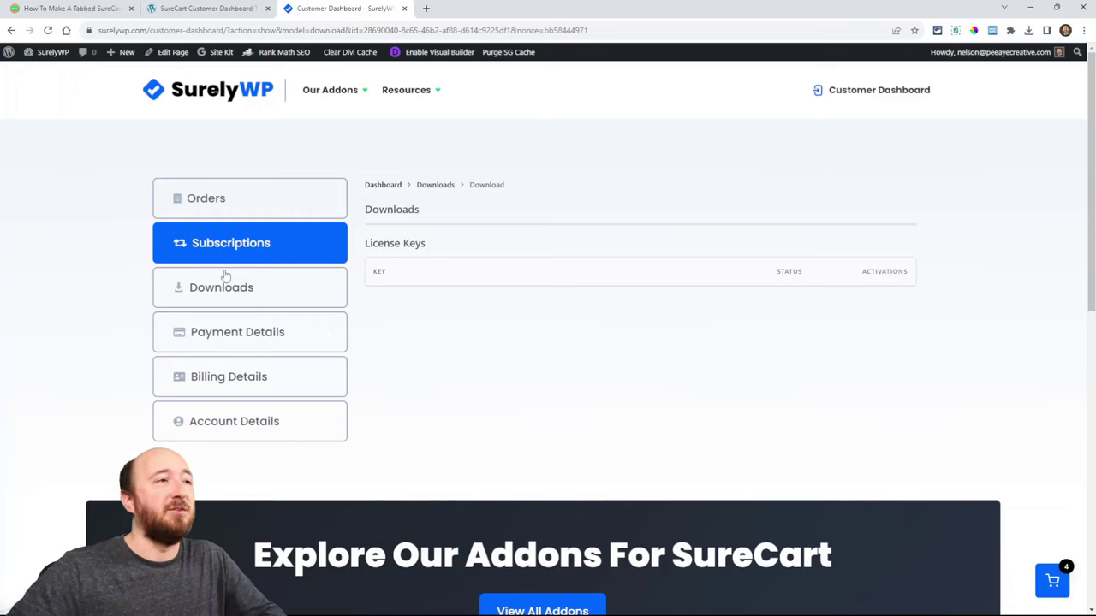
left_click(210, 11)
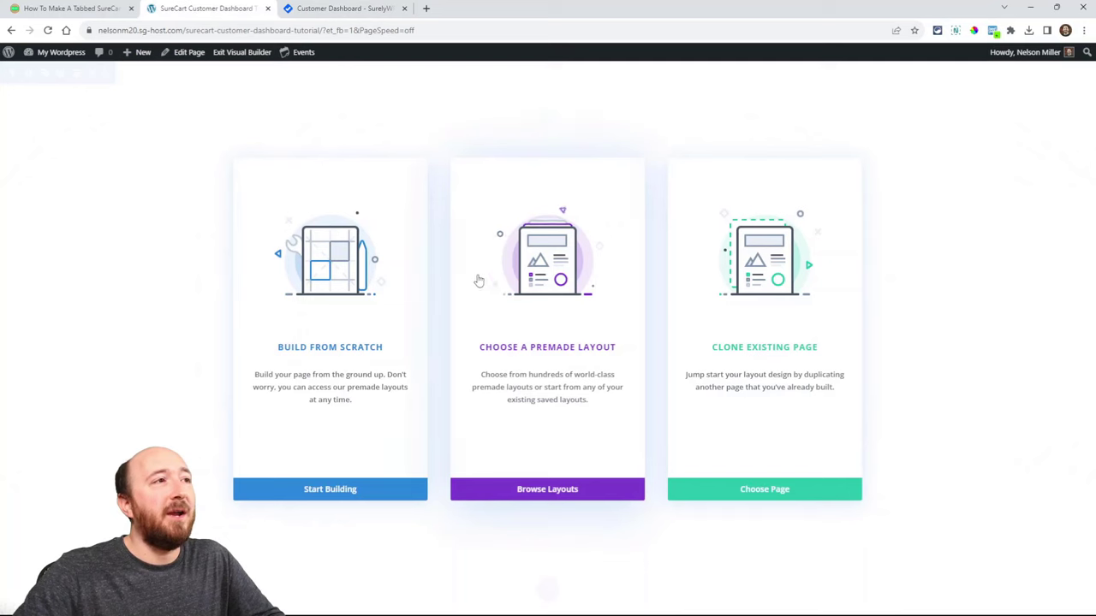
- Start building with a one-column row and insert a Tabs module found by searching 'tab'
left_click(316, 305)
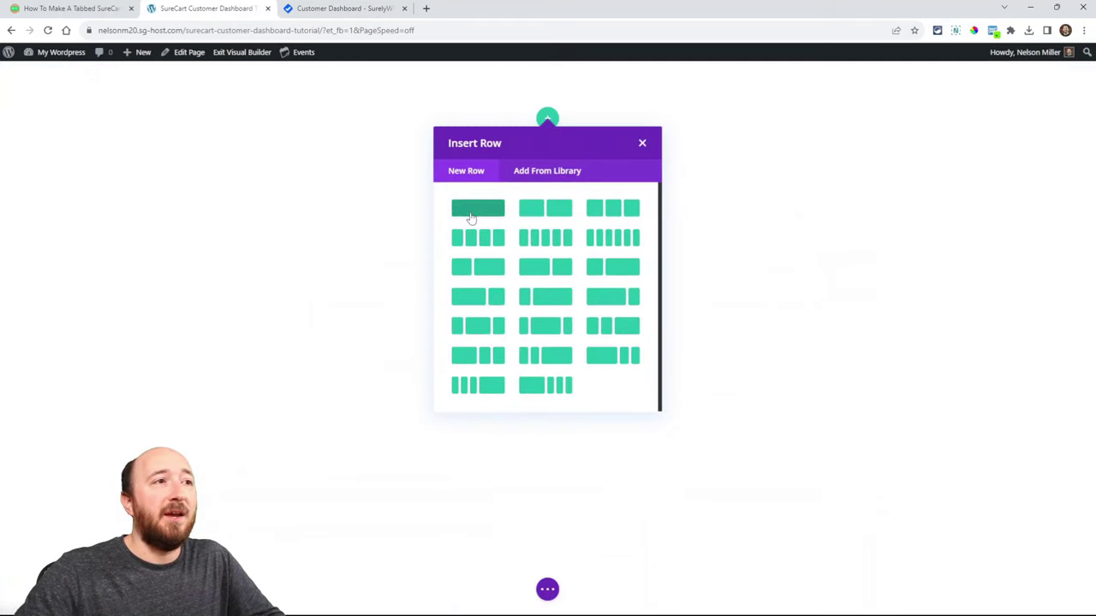
left_click(471, 209)
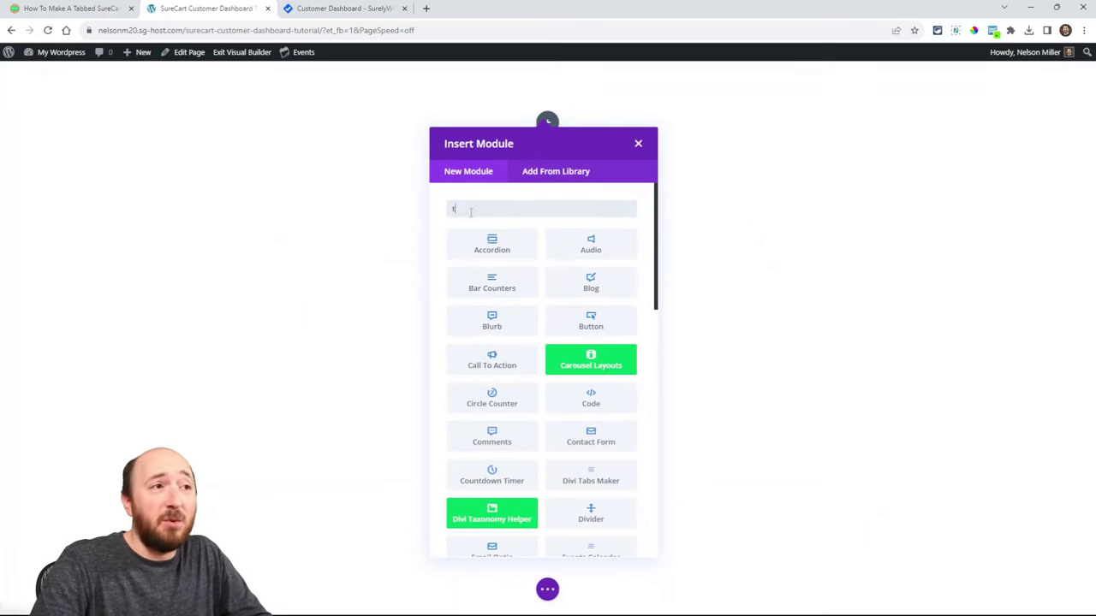
type("tab")
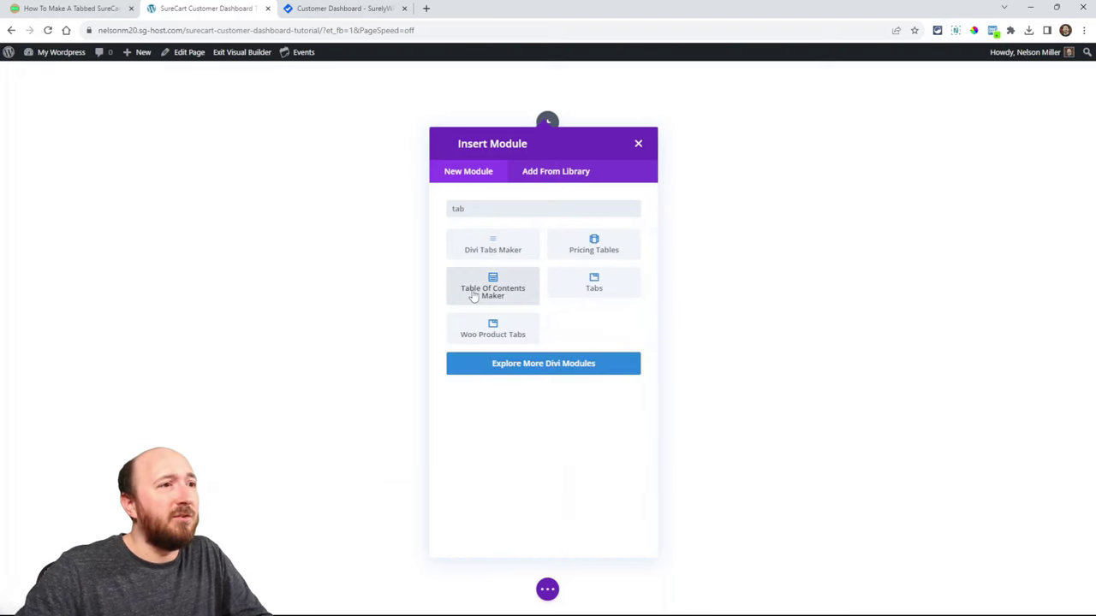
left_click(589, 290)
left_click_drag(635, 92, 759, 101)
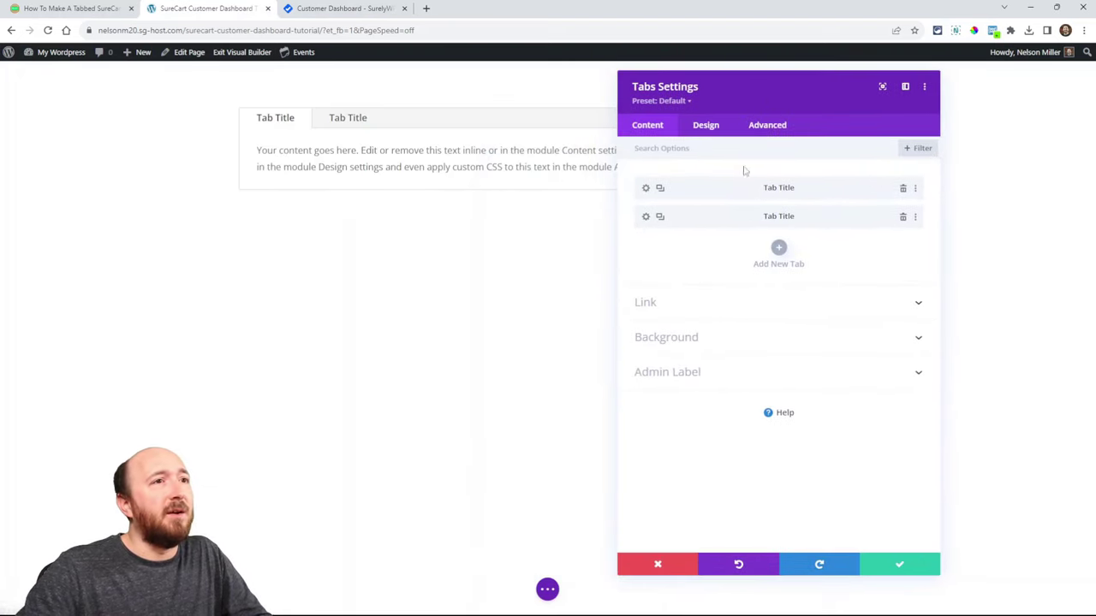
- Rename the two tabs to 'Orders' and 'Subscriptions' and save the Tabs module
left_click(646, 189)
triple_click(675, 221)
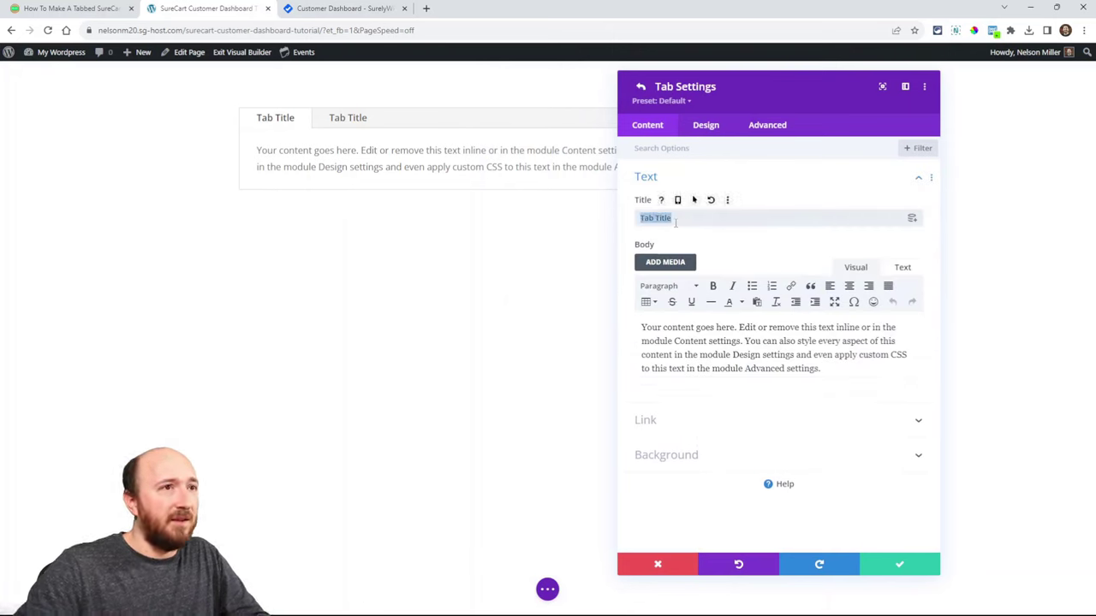
type("Orders")
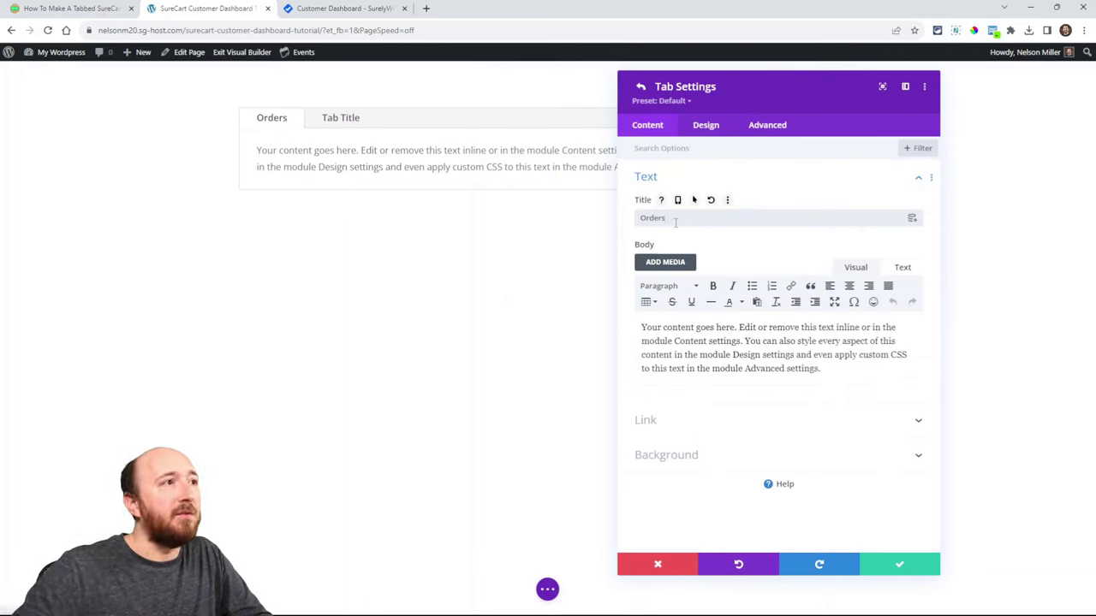
left_click(640, 87)
left_click(644, 217)
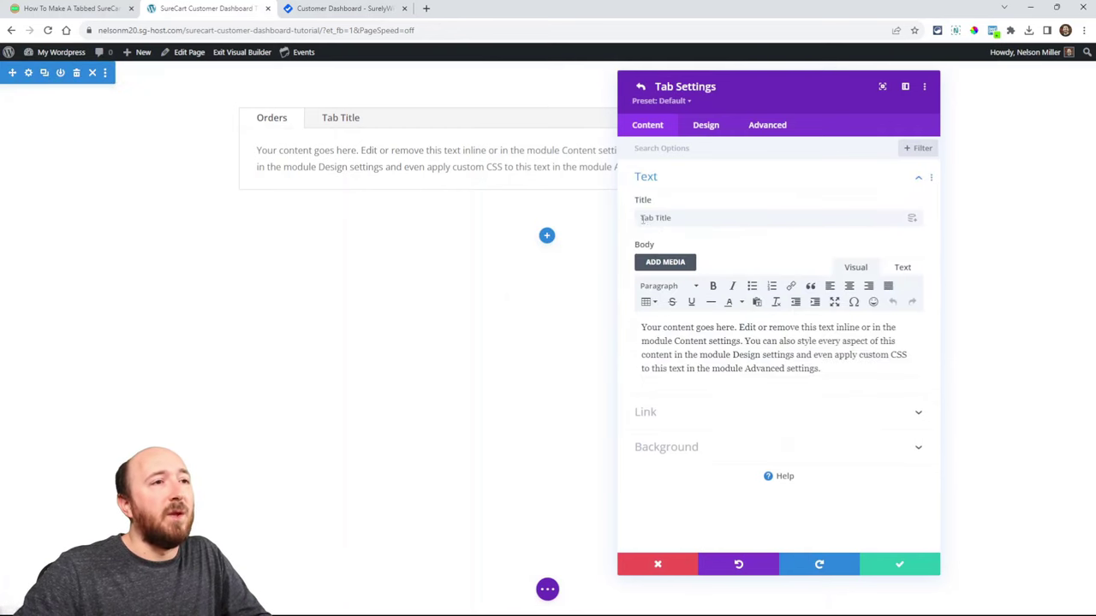
triple_click(673, 218)
type("Subscriptions")
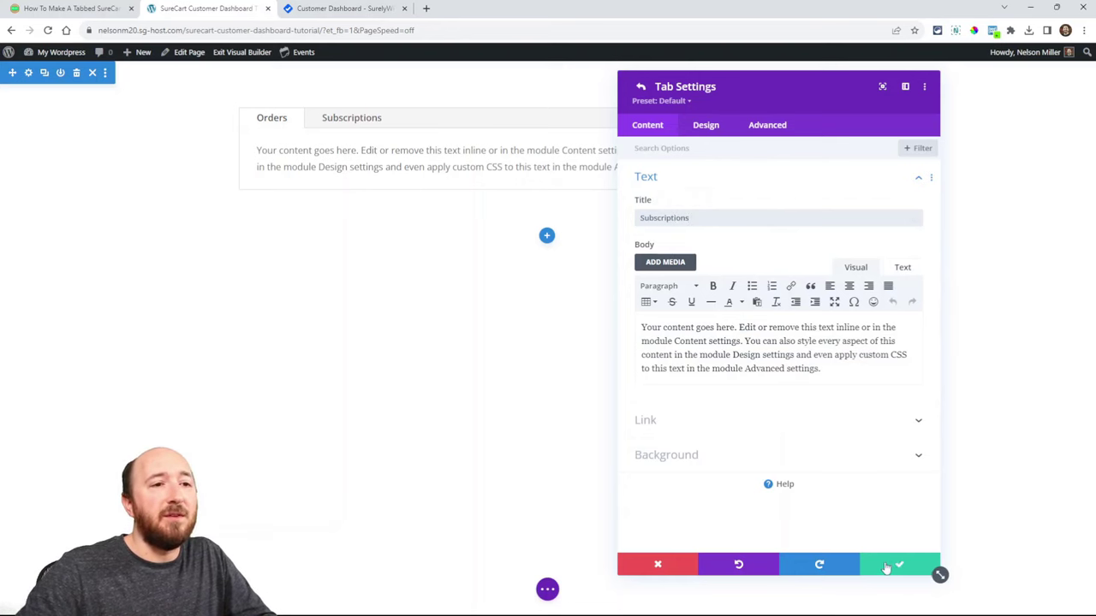
left_click(886, 568)
left_click(893, 569)
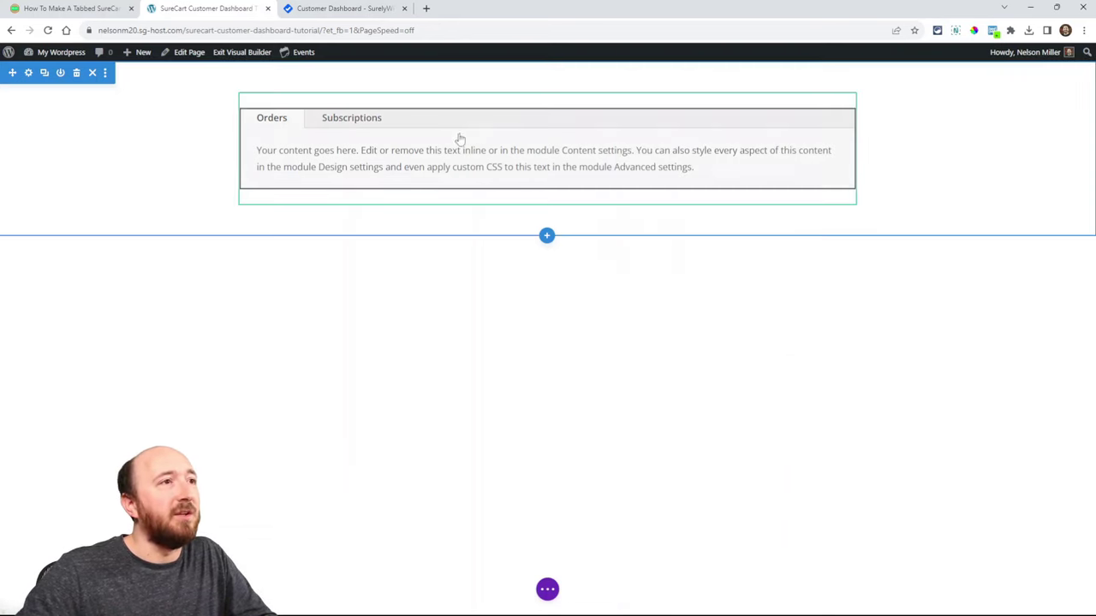
- Reopen the Tabs module, review its Design options, and save and close it
left_click(522, 143)
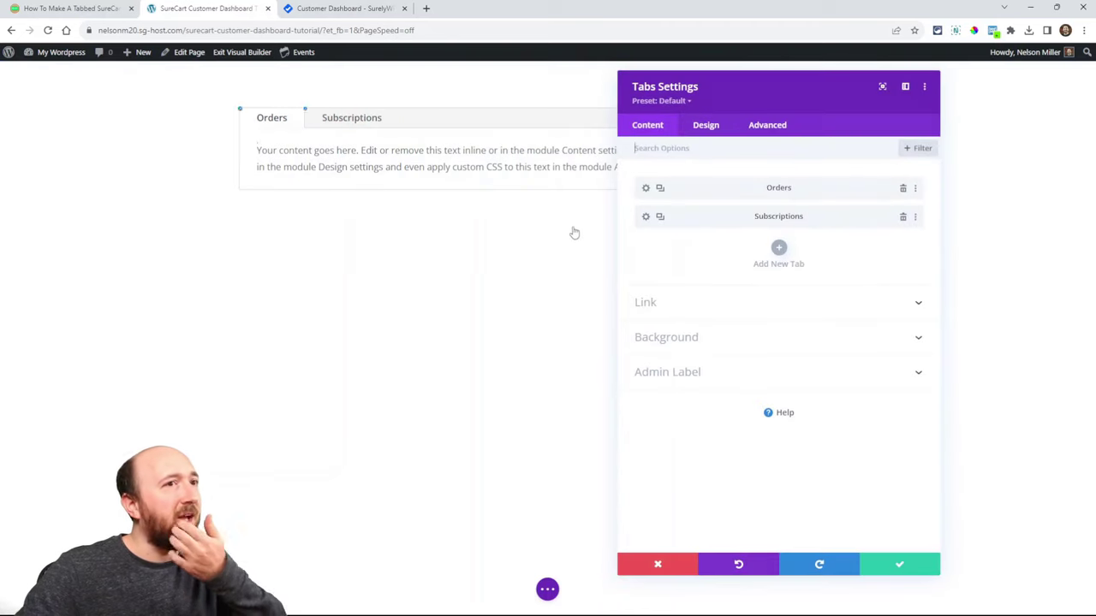
left_click(705, 125)
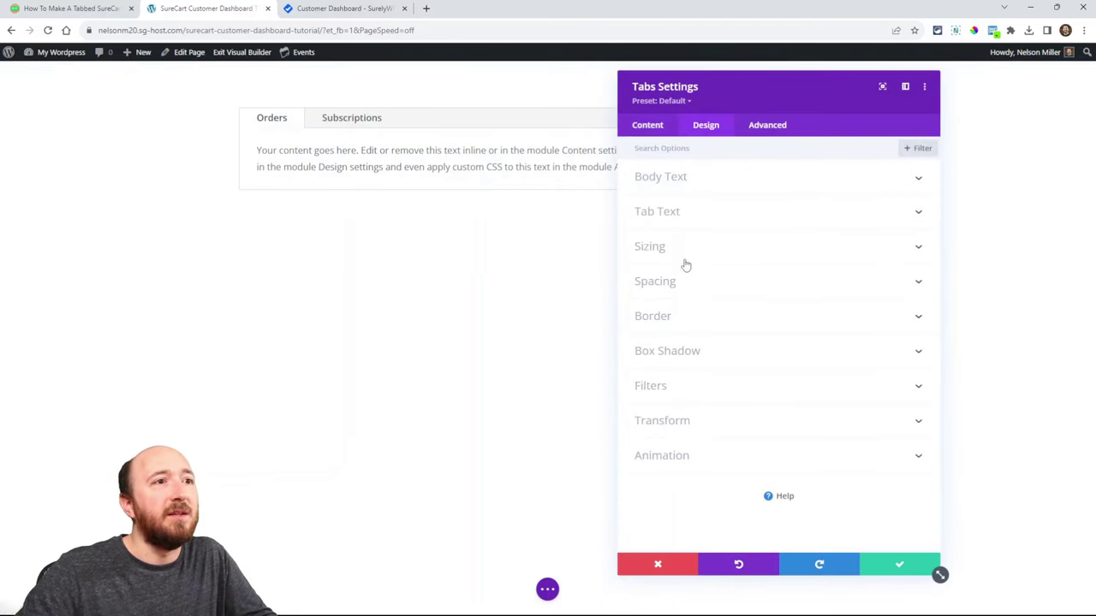
left_click(642, 125)
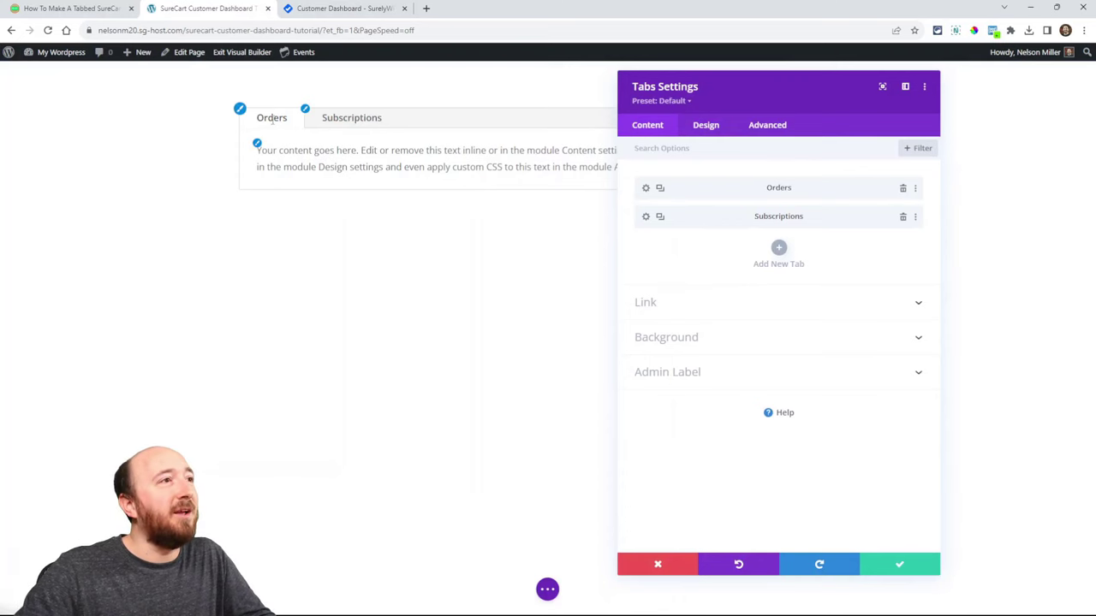
left_click(897, 565)
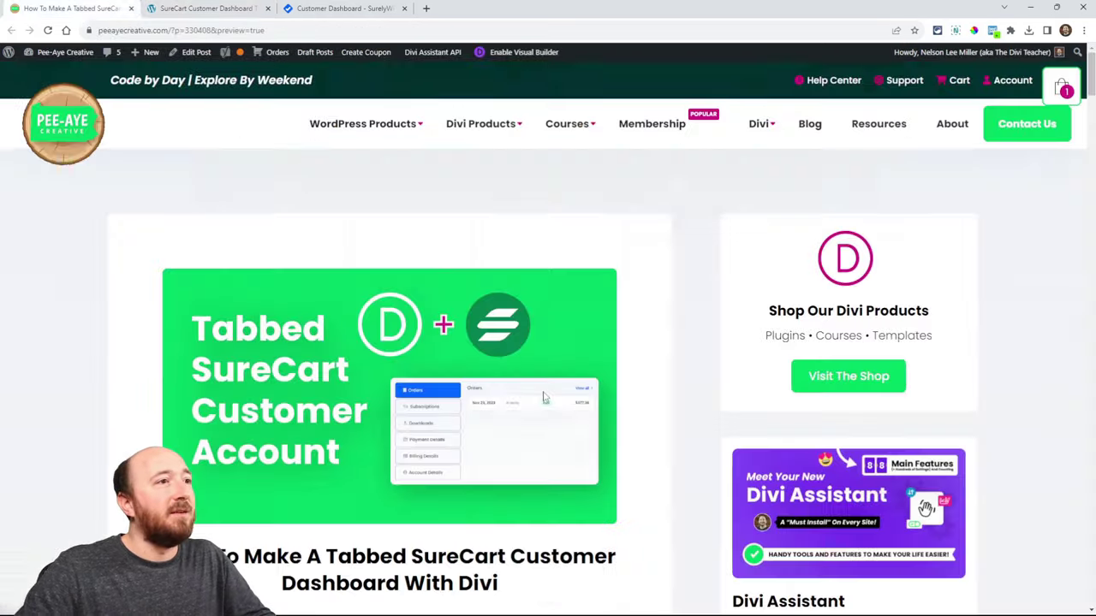
- Scroll the tutorial article down to step 4's list of six SureCart shortcodes
scroll(548, 385, "down", 4)
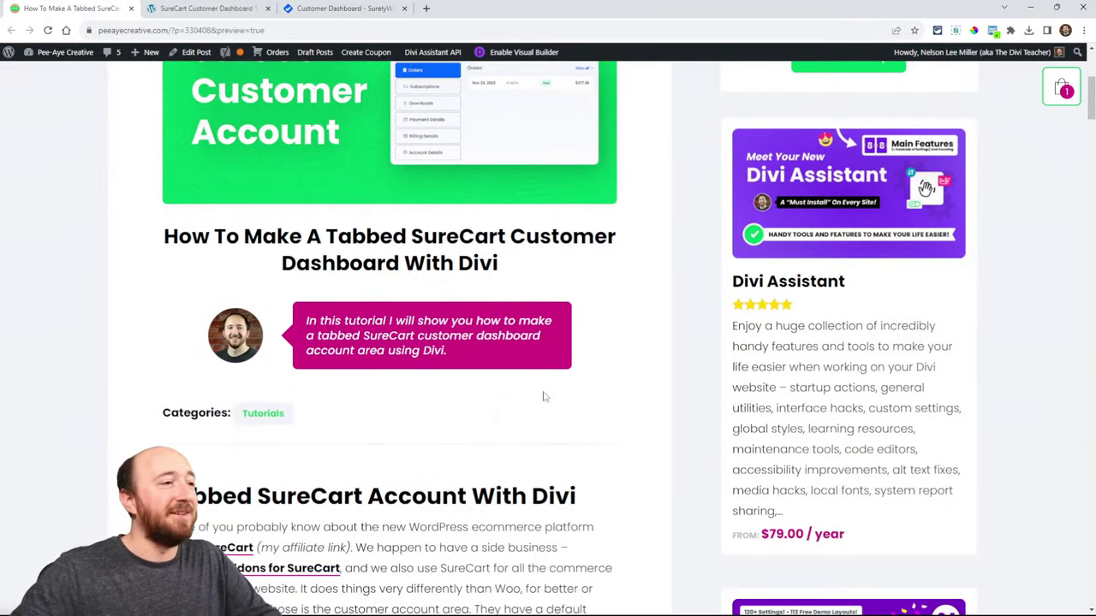
scroll(543, 397, "down", 3)
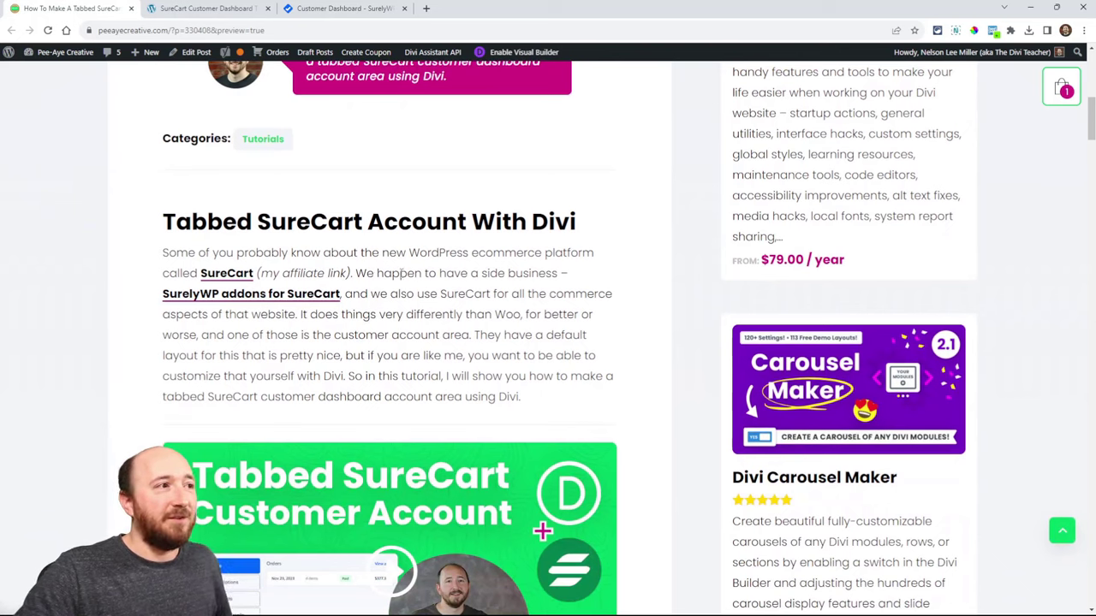
scroll(402, 314, "down", 8)
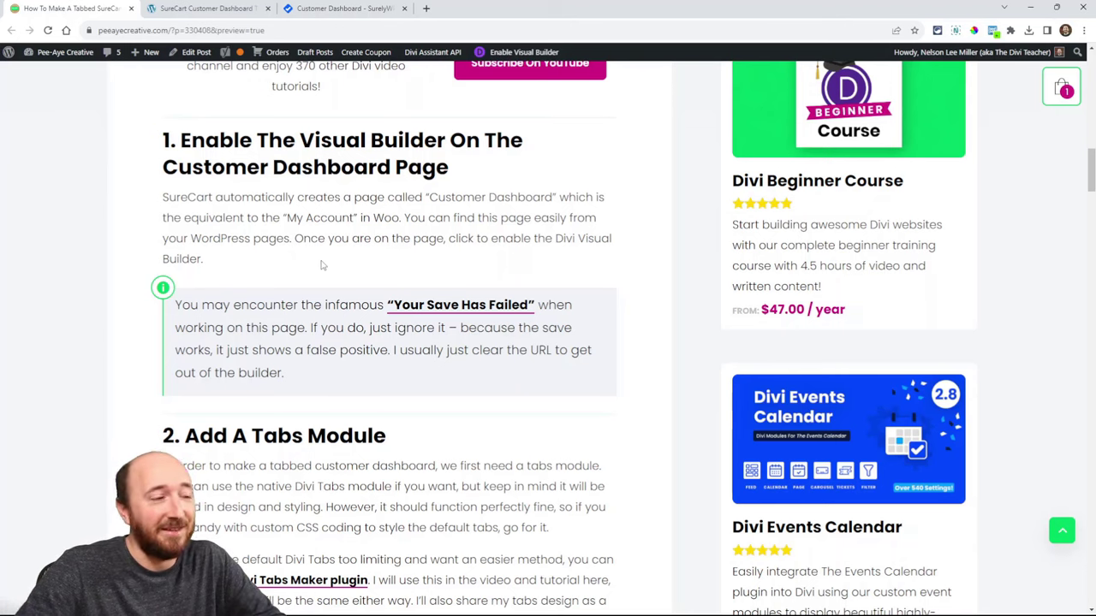
scroll(462, 393, "down", 3)
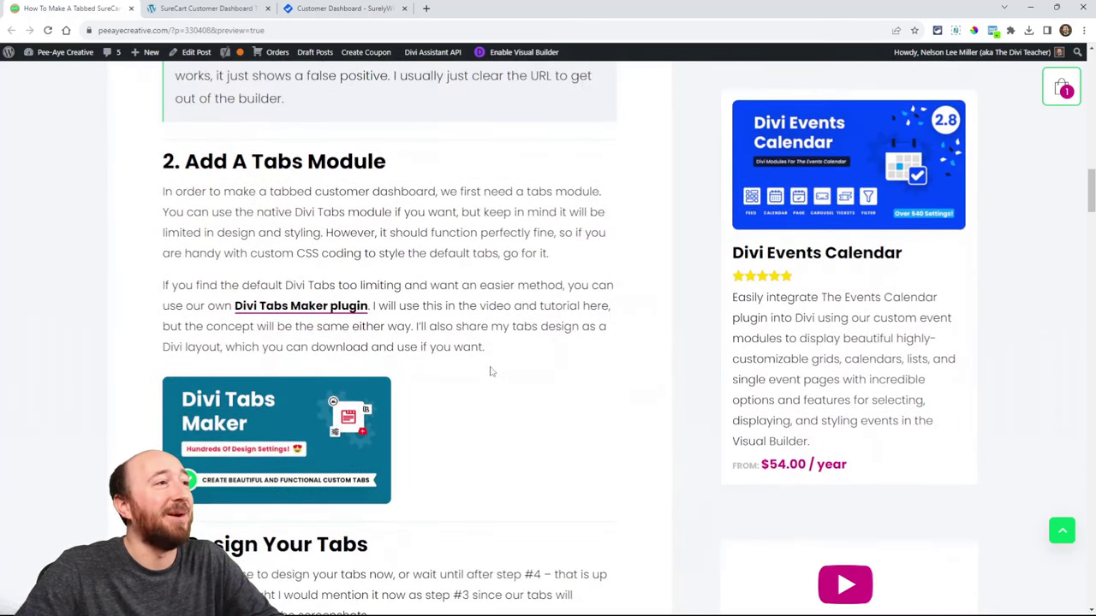
scroll(491, 371, "down", 1)
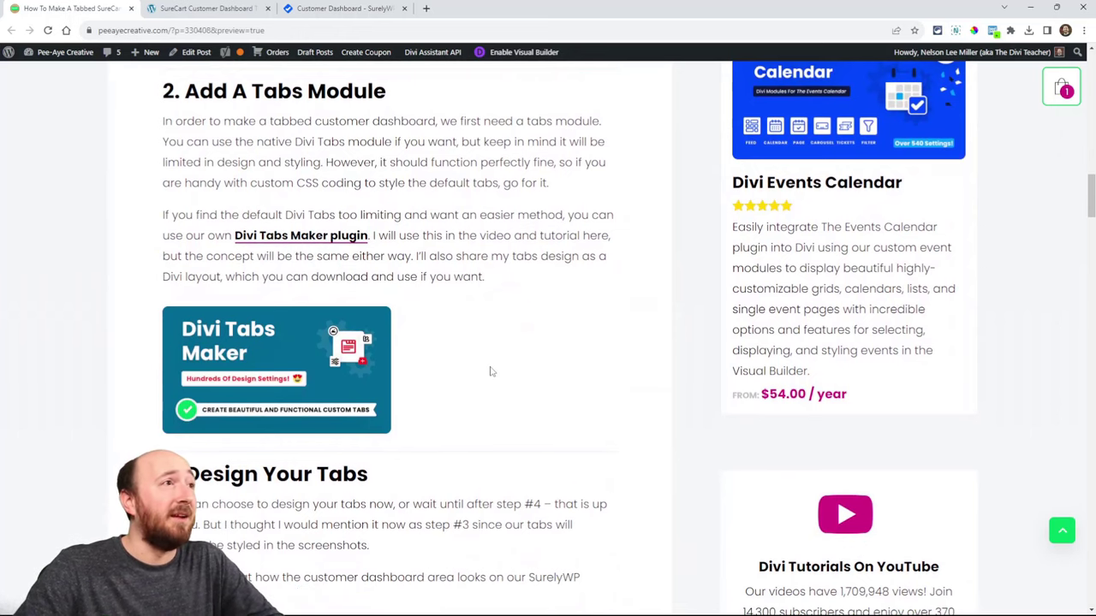
left_click(216, 14)
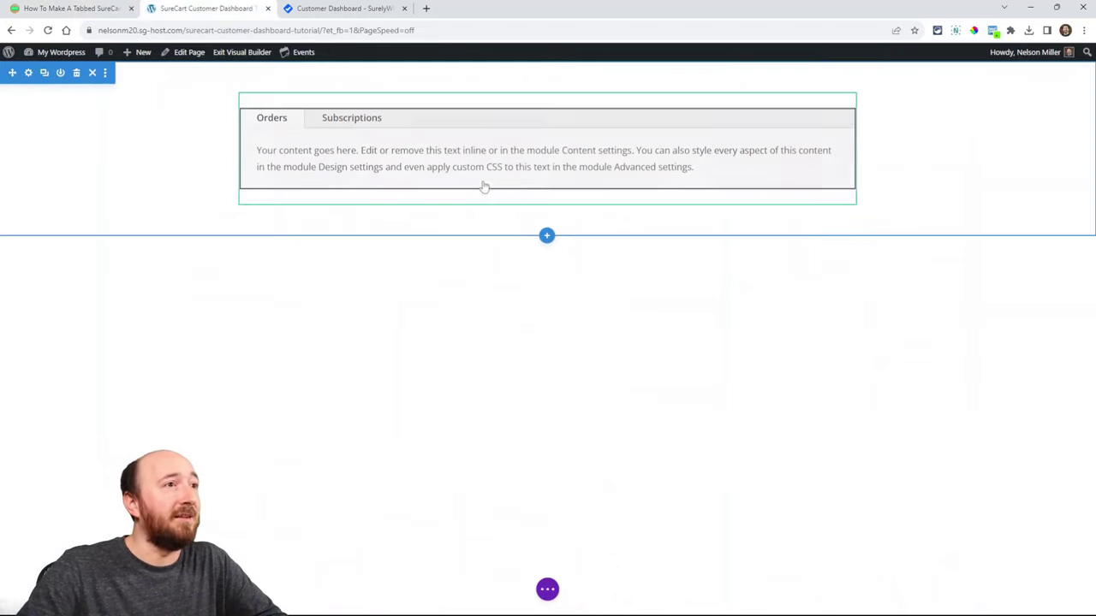
left_click(68, 8)
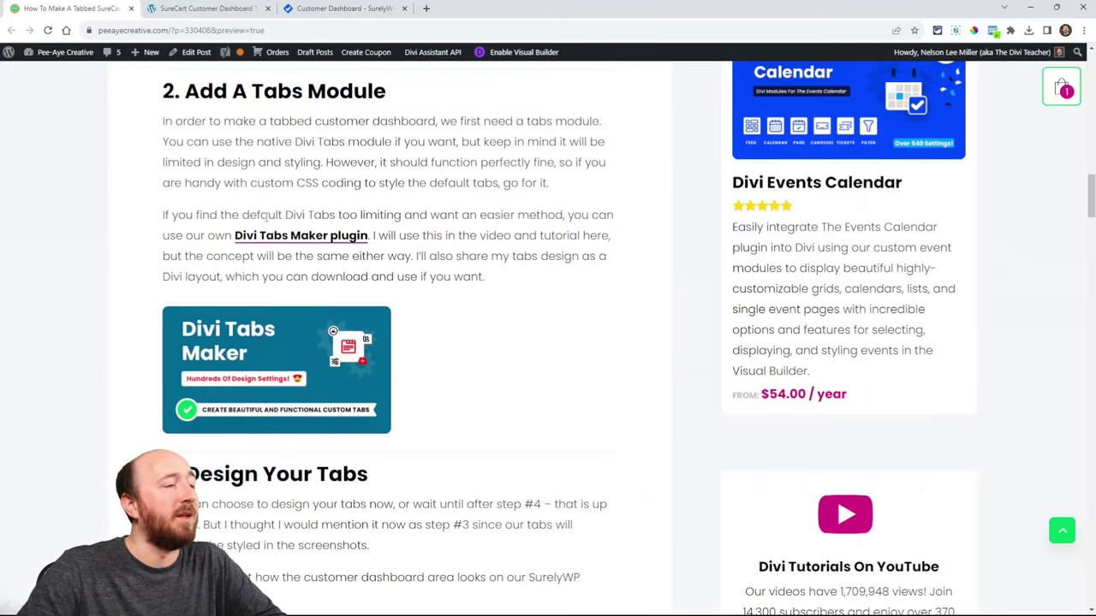
scroll(416, 333, "down", 5)
scroll(417, 333, "down", 2)
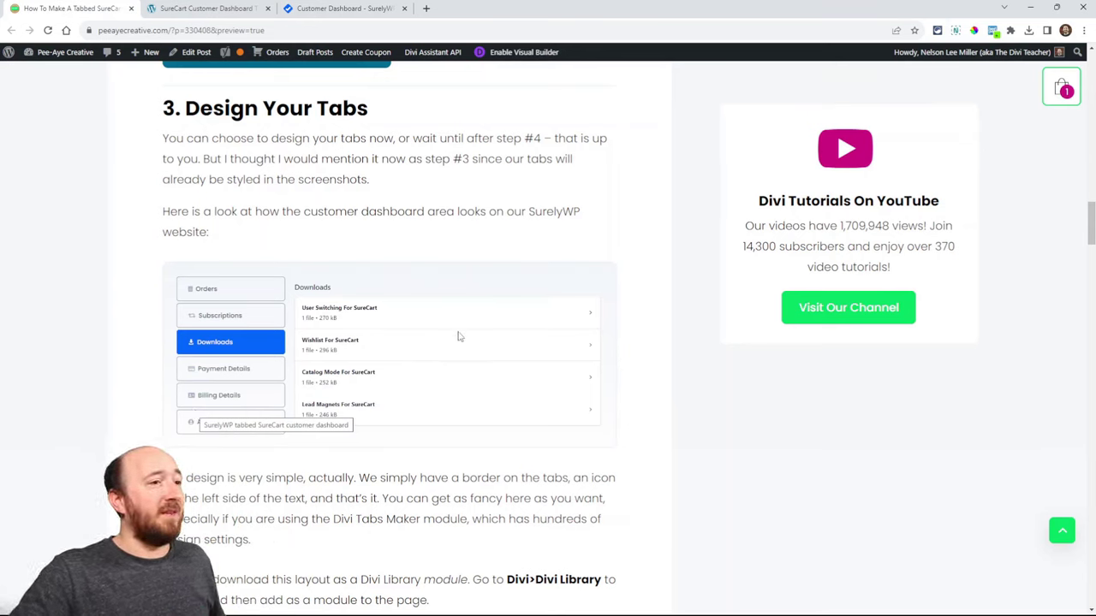
scroll(458, 336, "down", 3)
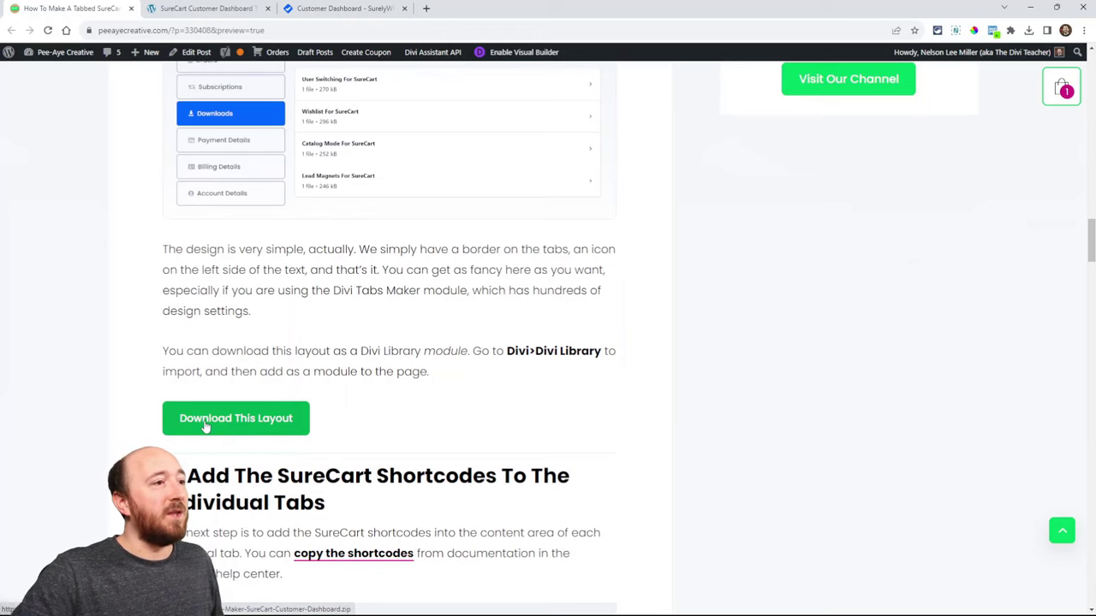
scroll(205, 427, "down", 2)
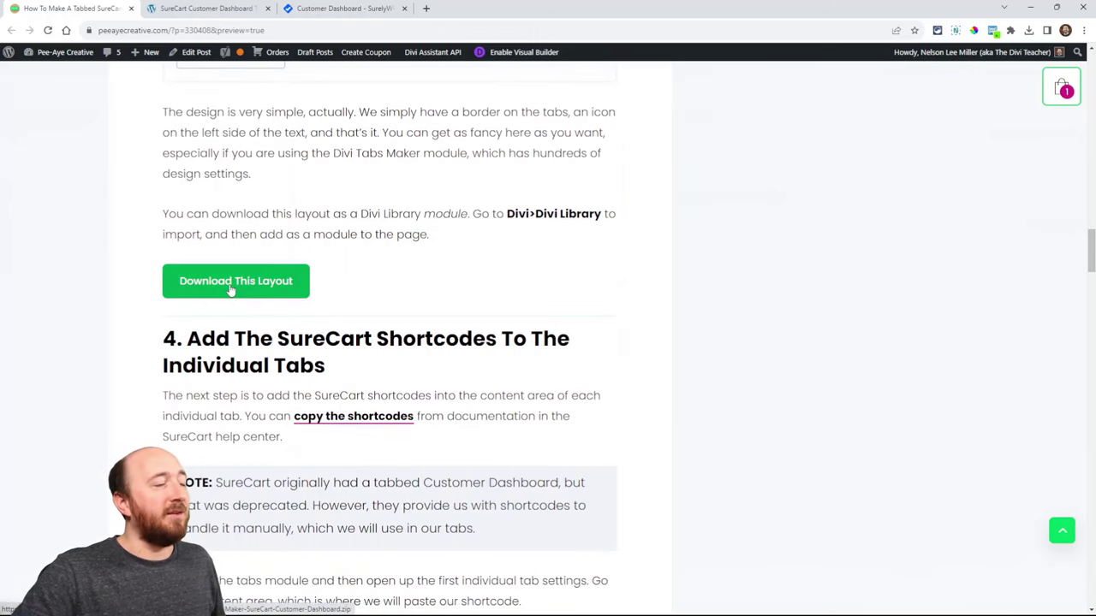
scroll(369, 280, "up", 1)
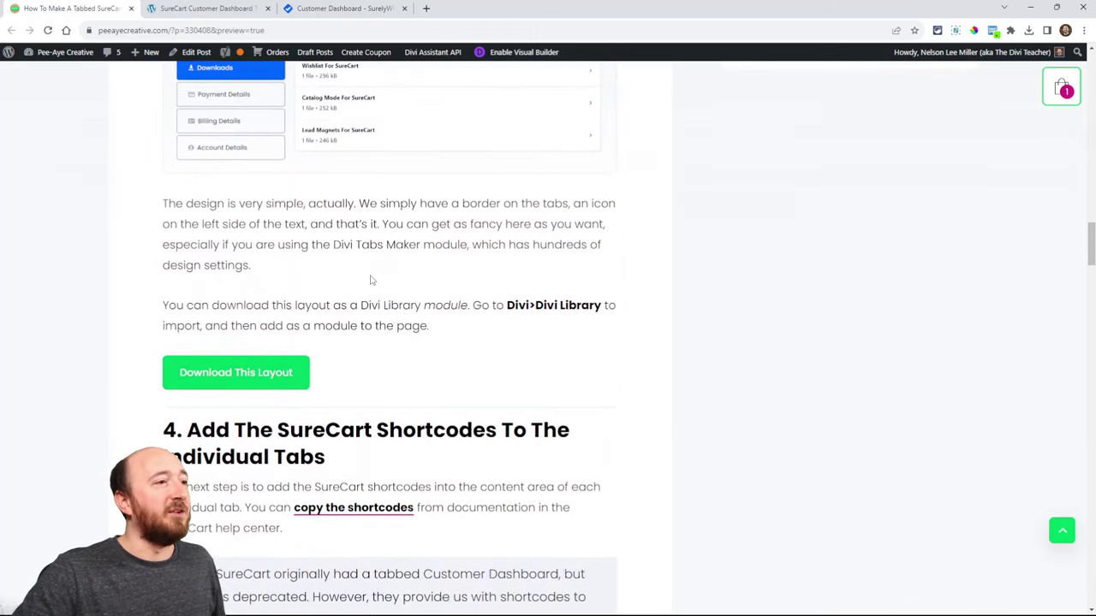
scroll(414, 321, "down", 2)
scroll(414, 322, "down", 1)
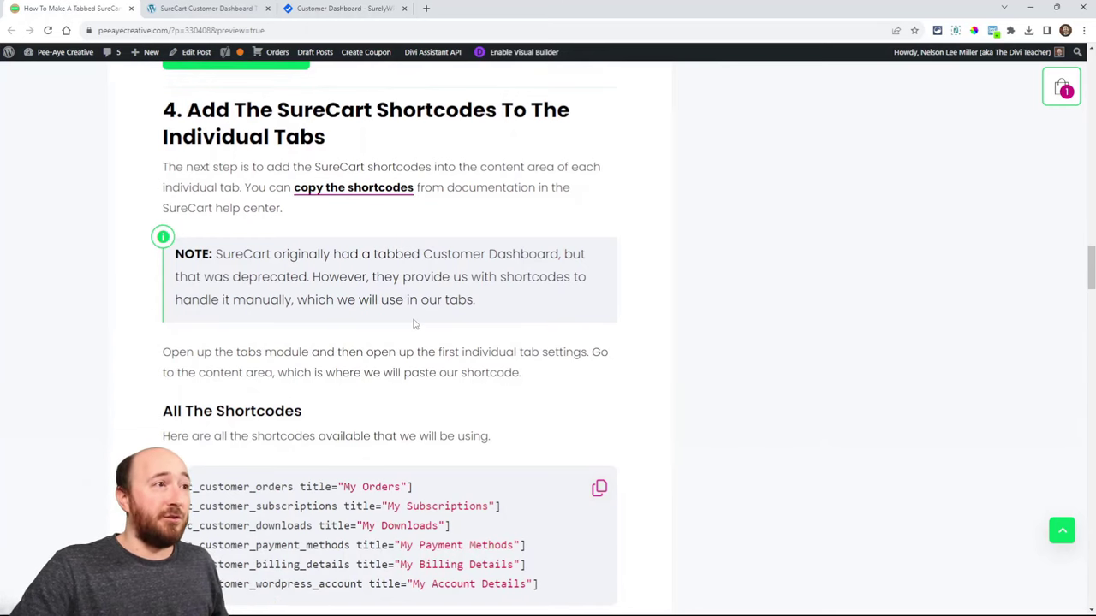
- Open SureCart's customer dashboard shortcode documentation in a new tab
left_click(338, 192)
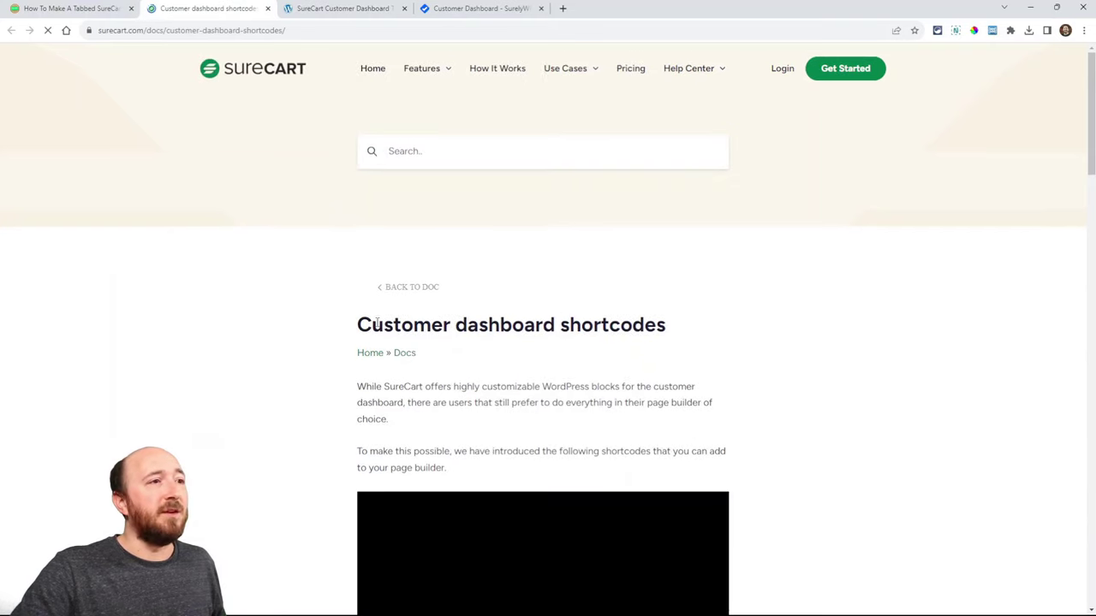
left_click_drag(374, 323, 624, 325)
left_click(554, 325)
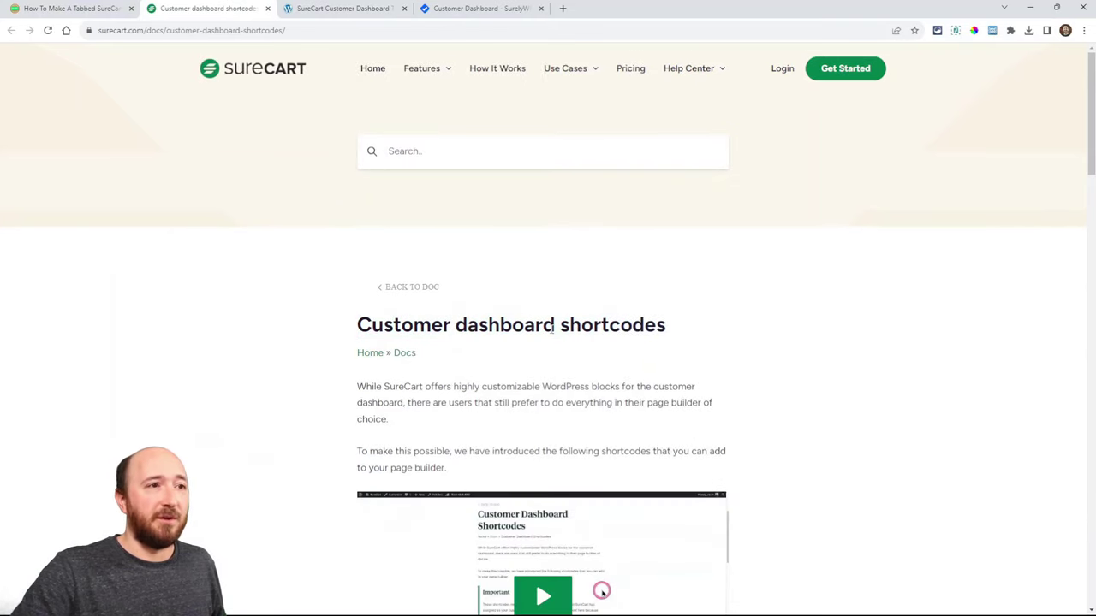
scroll(401, 305, "down", 10)
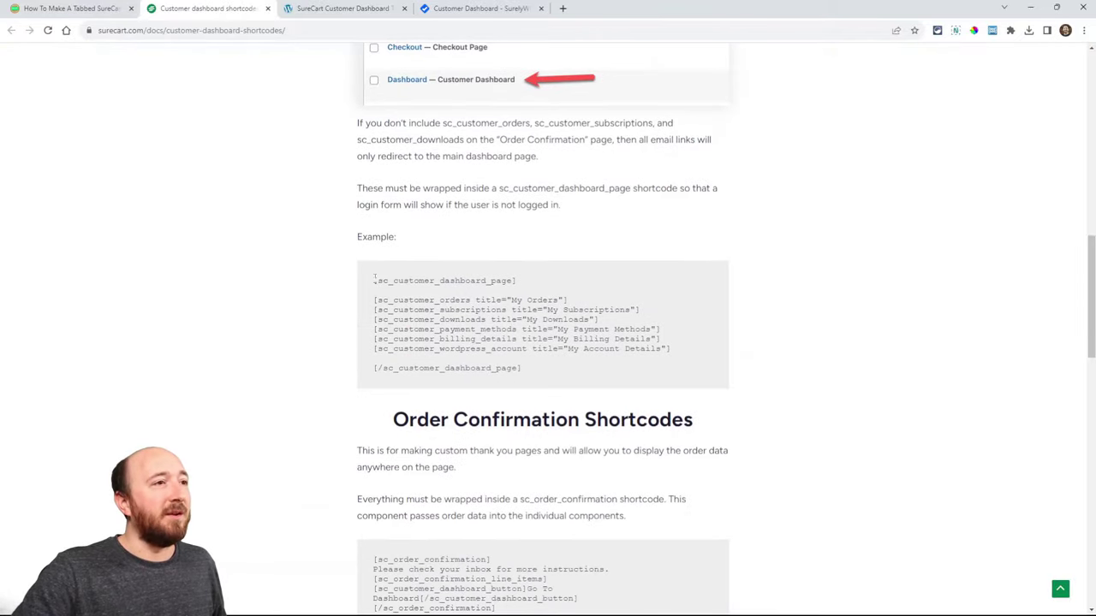
- Select the sc_customer_dashboard_page example, the My Subscriptions line, and all six shortcode lines
left_click_drag(371, 282, 552, 366)
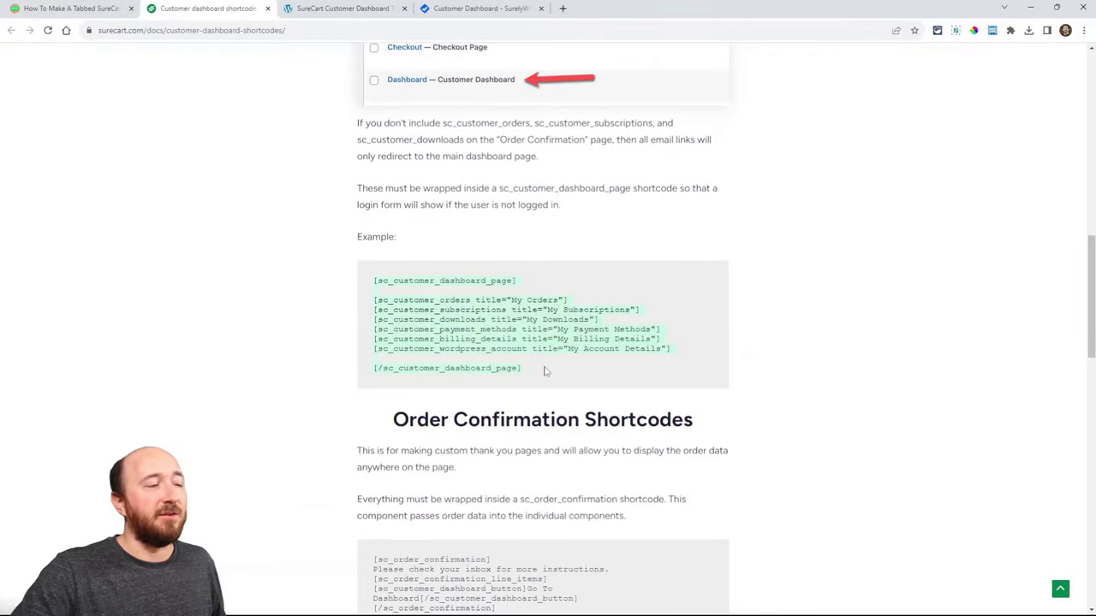
scroll(551, 374, "down", 2)
scroll(505, 249, "up", 2)
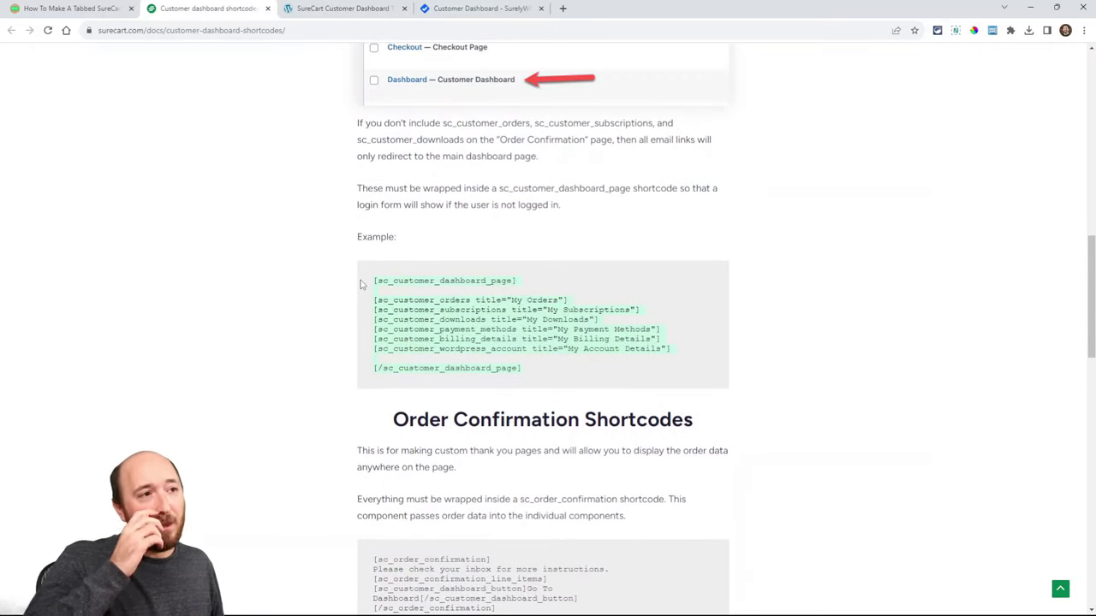
left_click(423, 304)
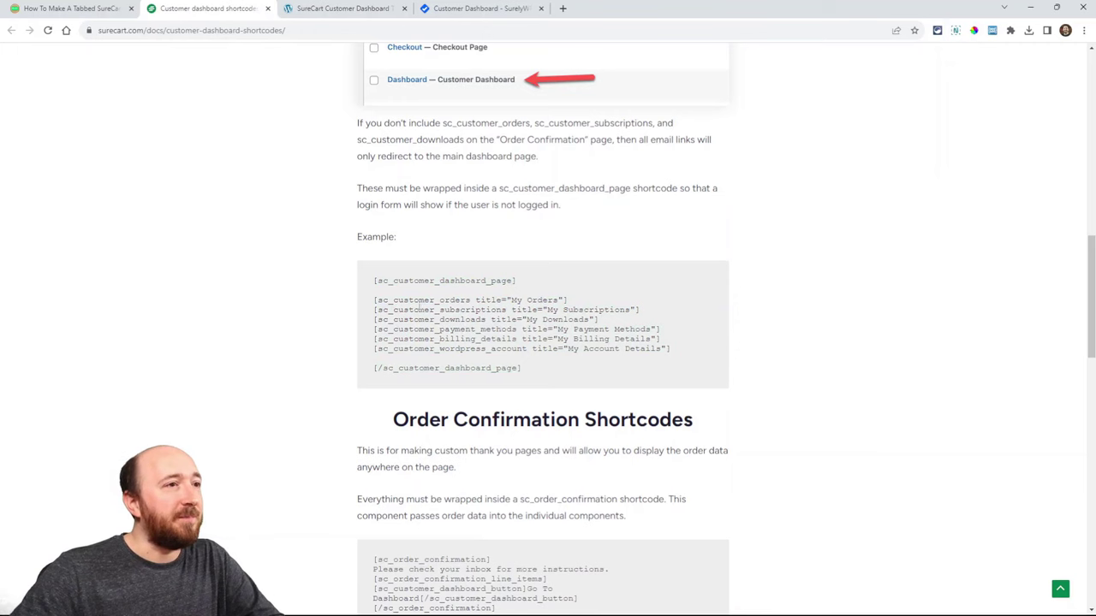
left_click_drag(374, 310, 640, 310)
left_click(528, 325)
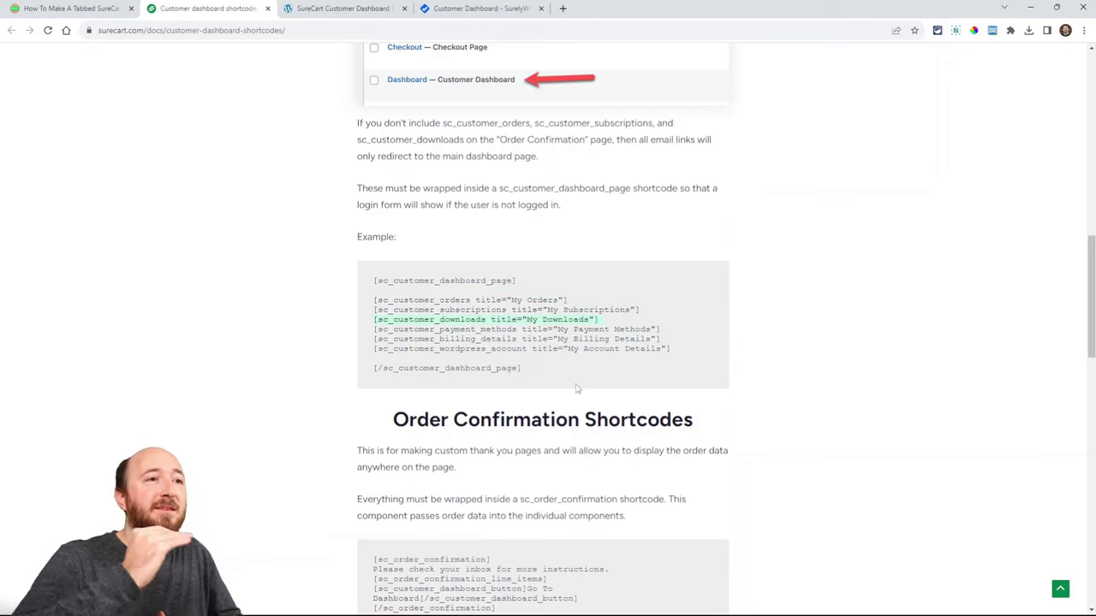
left_click_drag(528, 361, 374, 300)
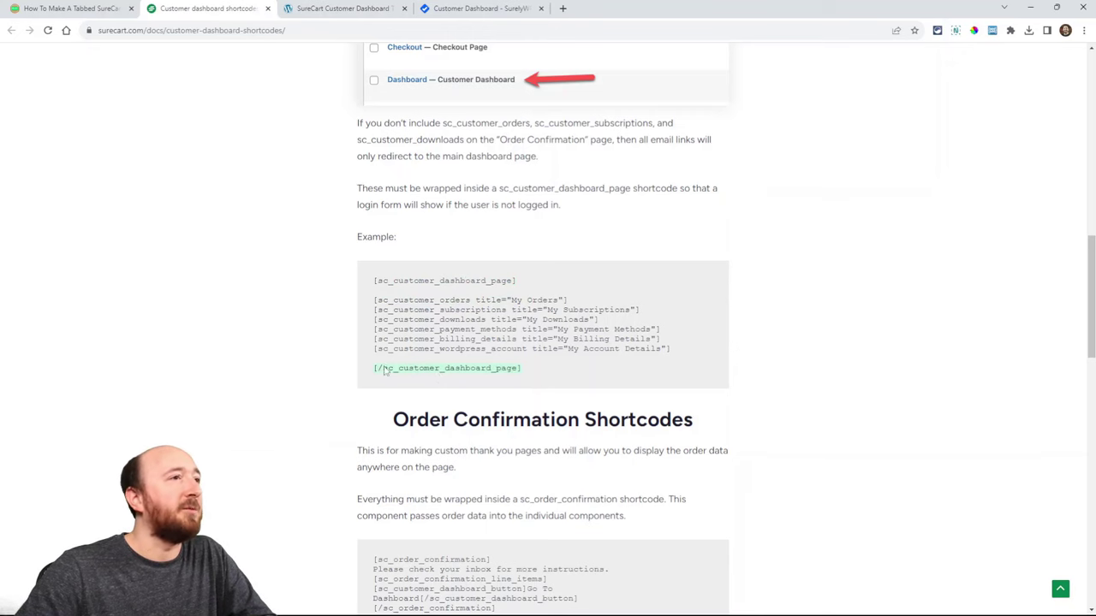
- Insert a Divi Tabs Maker module below the Tabs module, found by searching 'tabs'
left_click(341, 7)
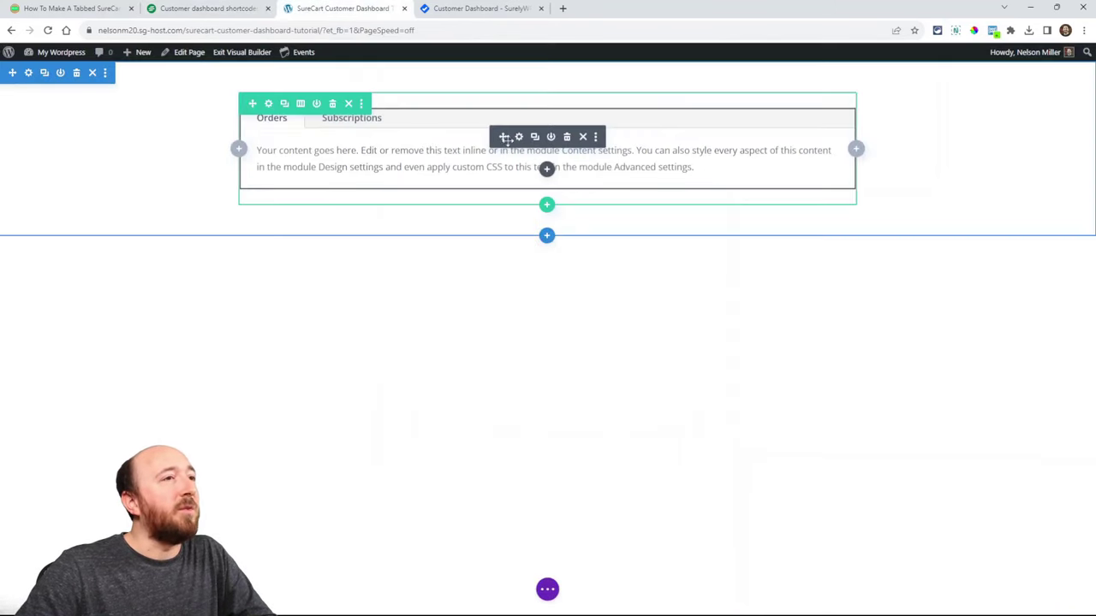
left_click(547, 170)
type("tabs")
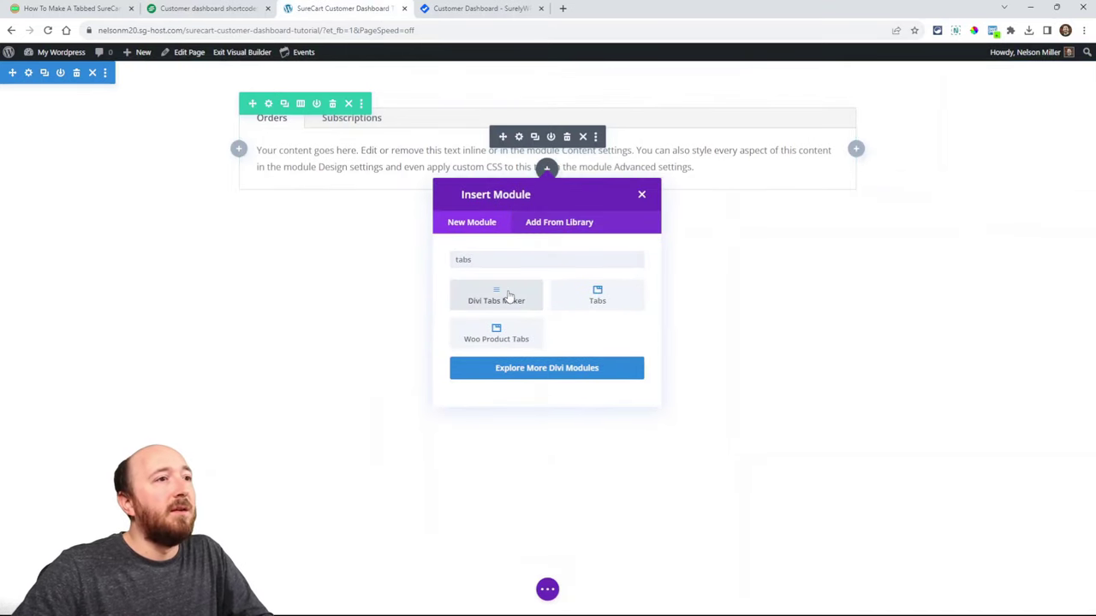
left_click(479, 296)
- Add a tab titled 'Orders' to the Tabs Maker and open its content settings
left_click(776, 190)
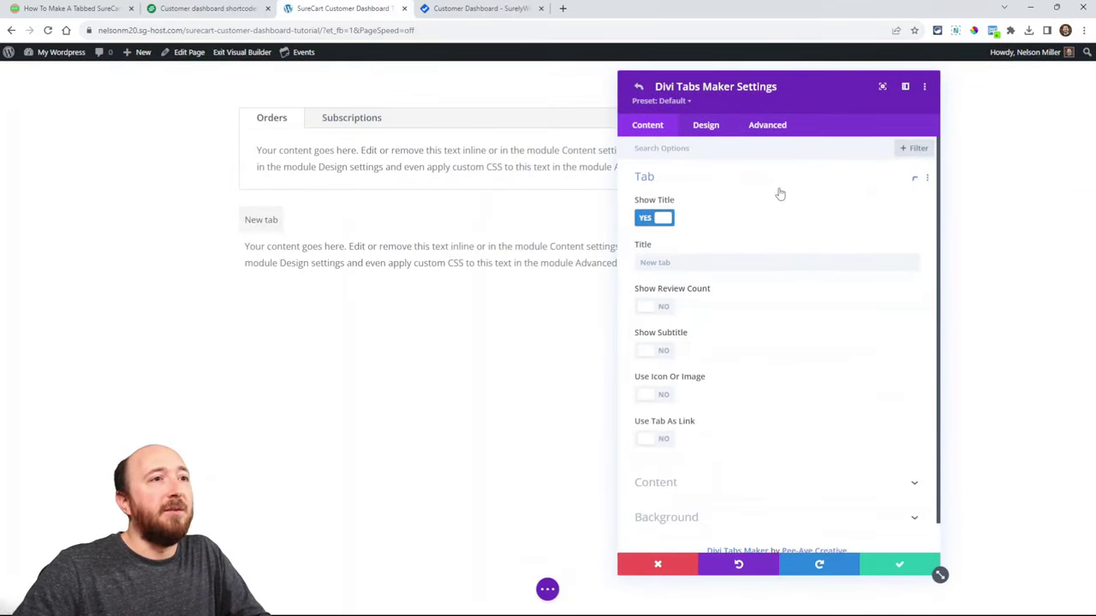
left_click(667, 262)
type("Orders")
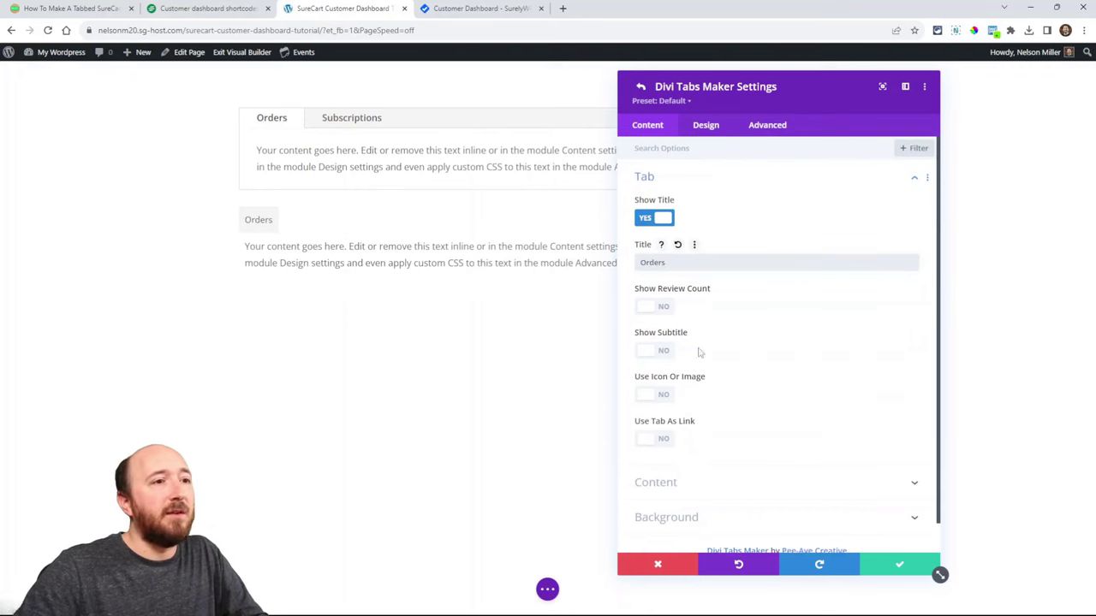
scroll(697, 354, "down", 1)
left_click(672, 459)
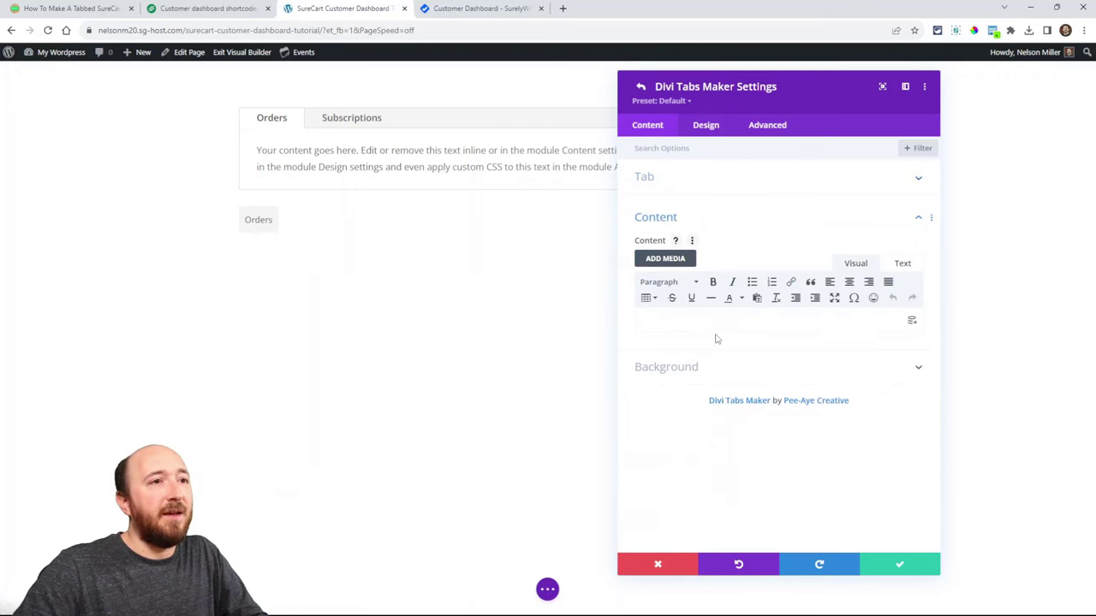
left_click(62, 11)
- Scroll to All The Shortcodes and select the sc_customer_orders title="My Orders" line
scroll(342, 255, "down", 2)
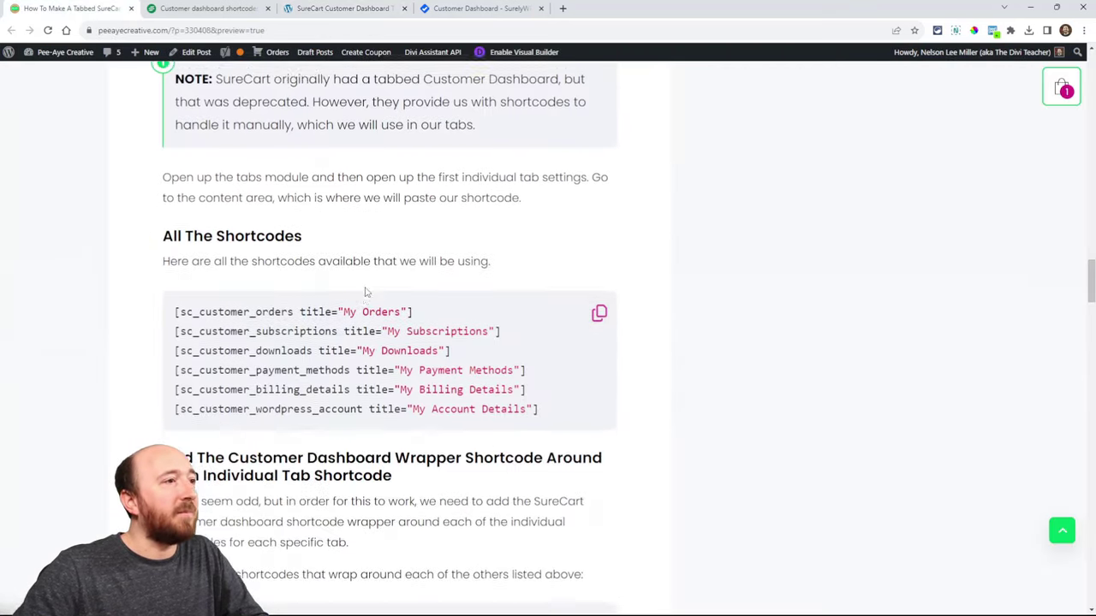
scroll(227, 300, "down", 2)
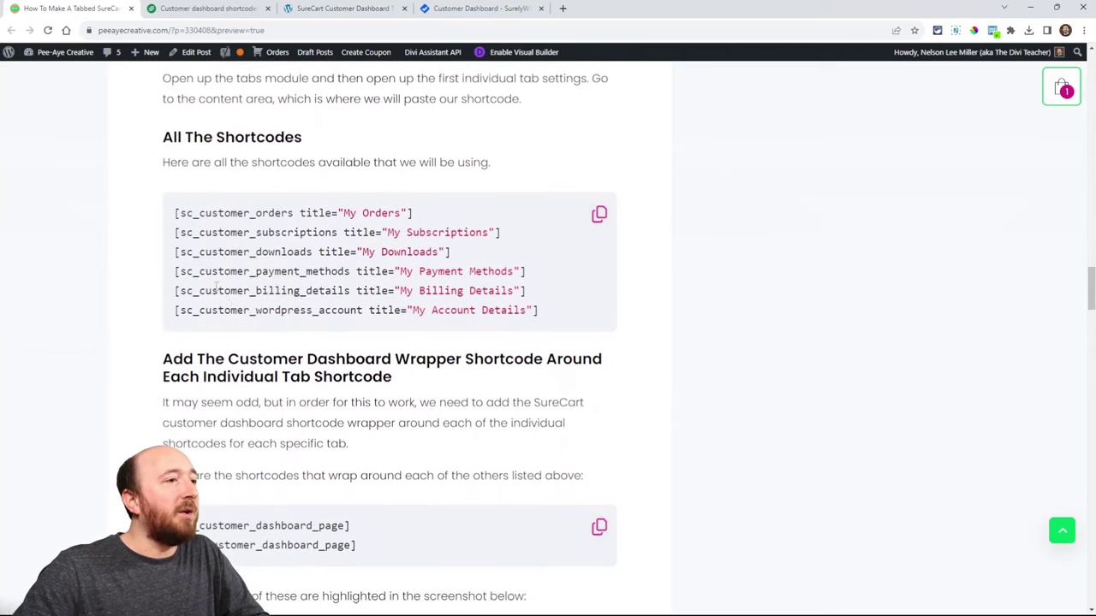
left_click_drag(175, 212, 439, 218)
key("ctrl+c")
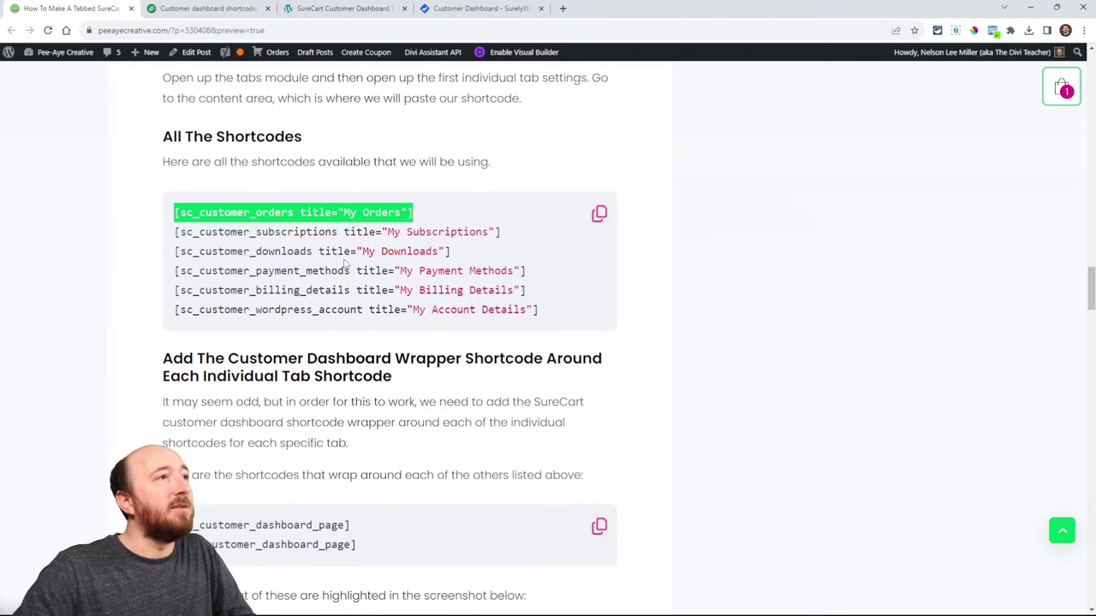
- Paste the sc_customer_orders shortcode into the Orders tab's content, previewing Order History
left_click(341, 9)
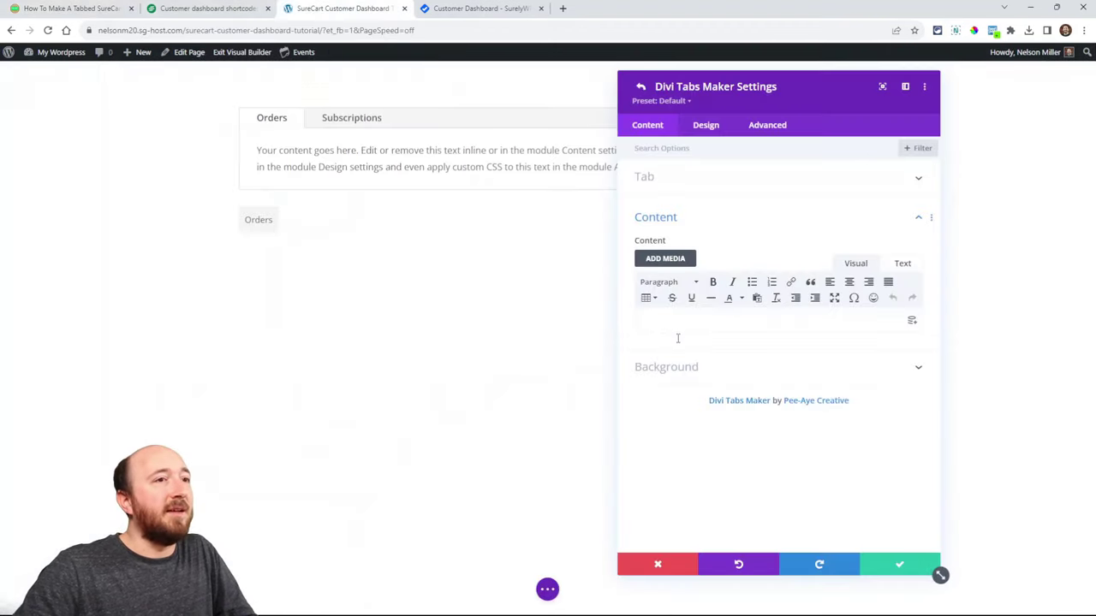
key("ctrl+v")
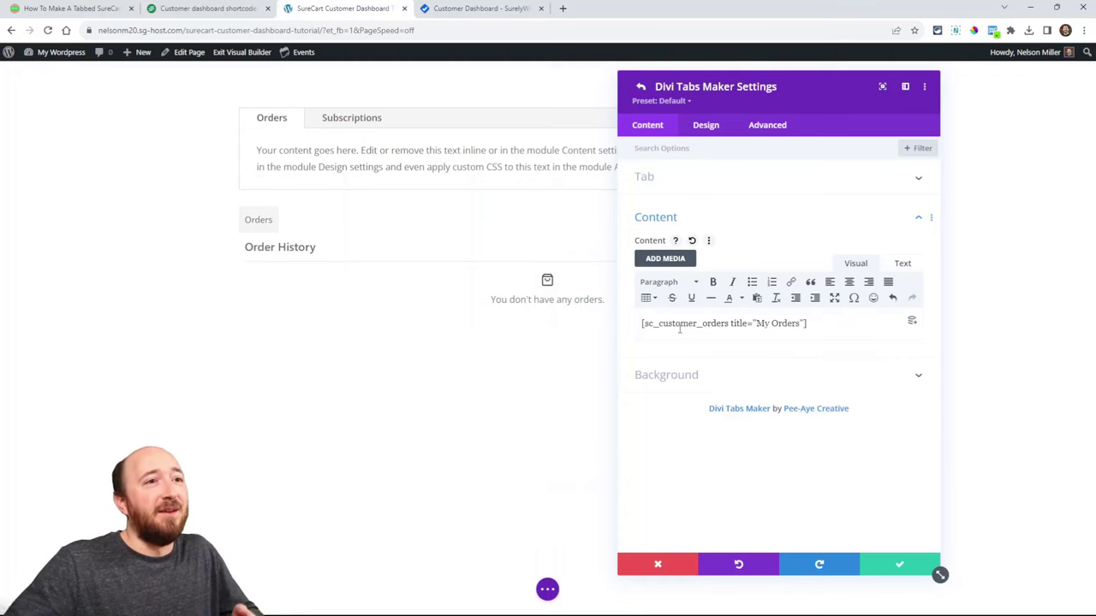
left_click(47, 11)
- Check the SureCart docs' wrapped-shortcode example, then return to the Divi builder
left_click(199, 8)
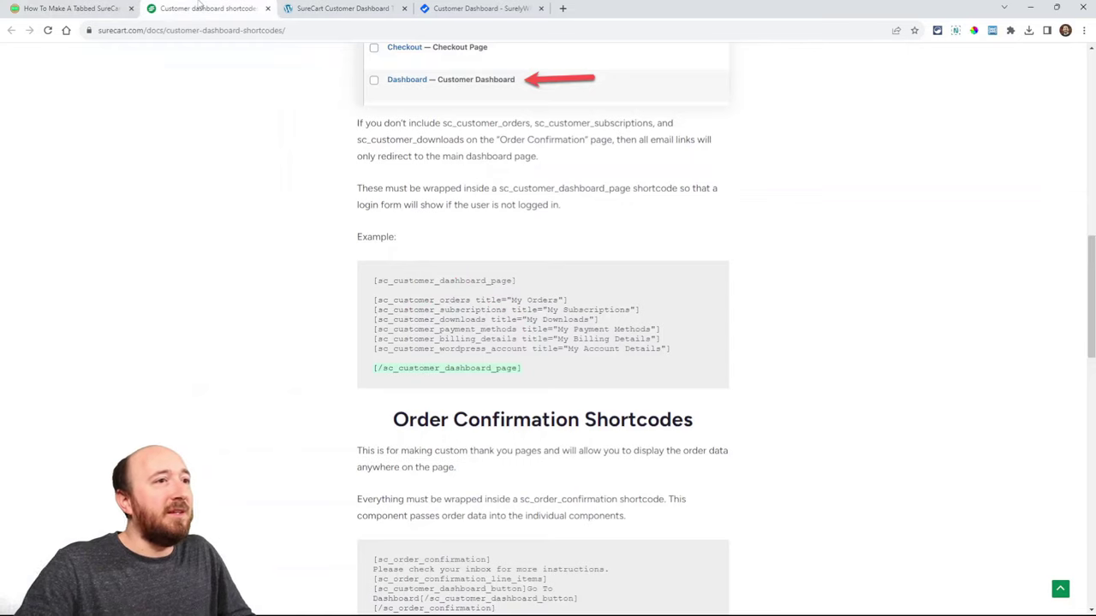
left_click(369, 9)
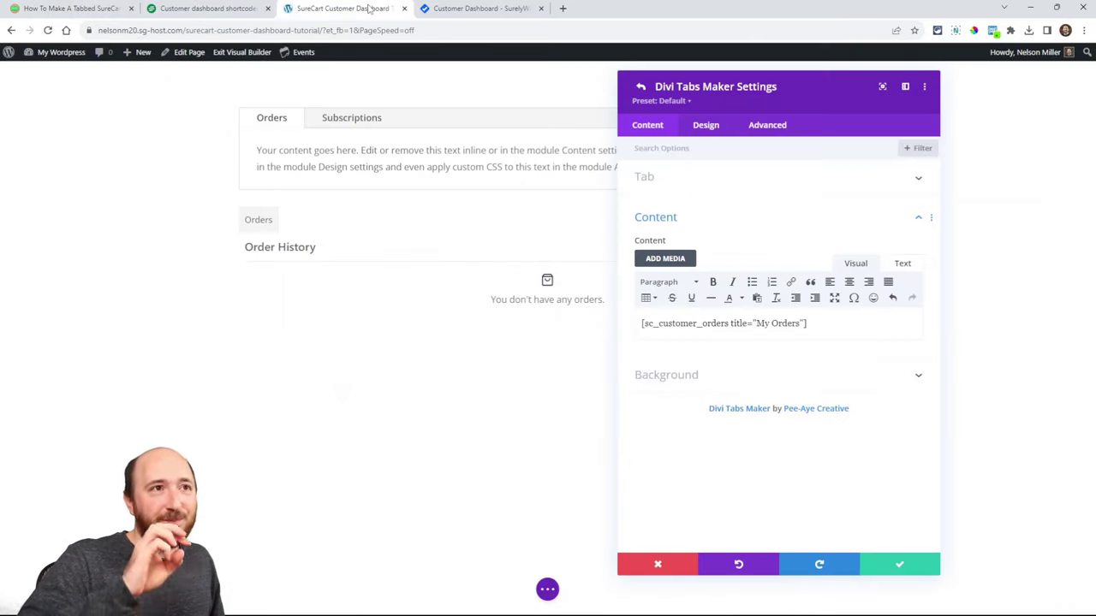
- Copy the sc_customer_dashboard_page wrapper shortcode pair from the tutorial post and return to the builder
left_click(74, 5)
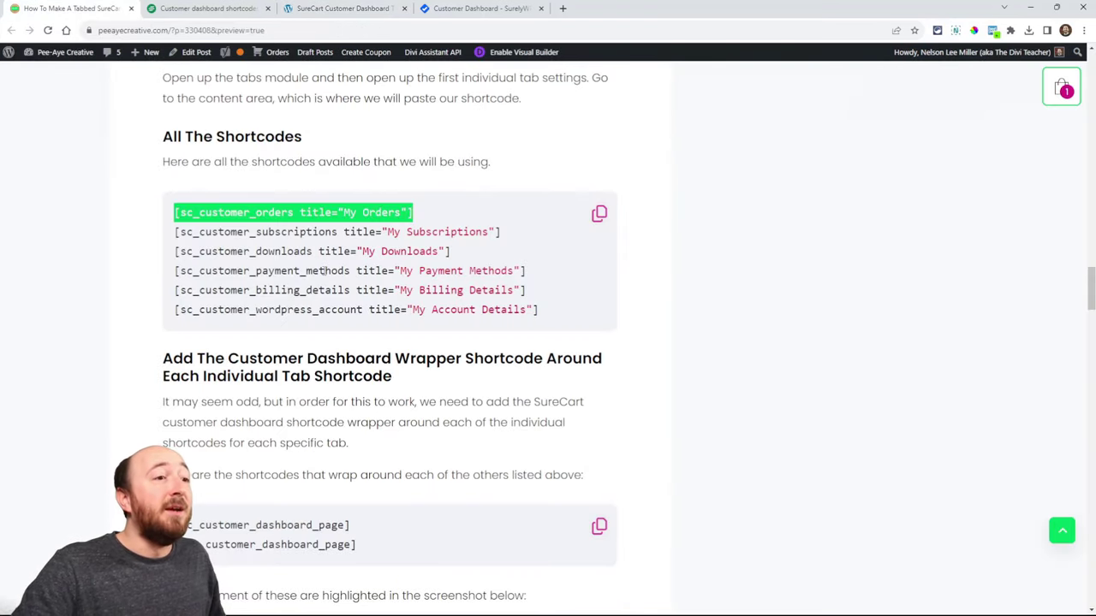
scroll(342, 285, "down", 2)
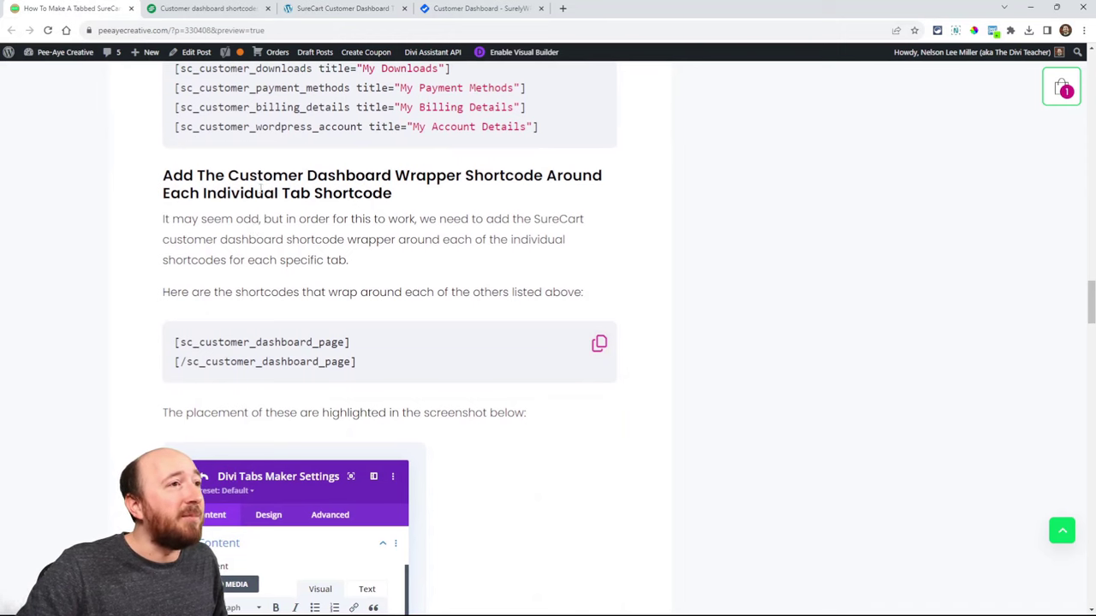
scroll(283, 218, "up", 2)
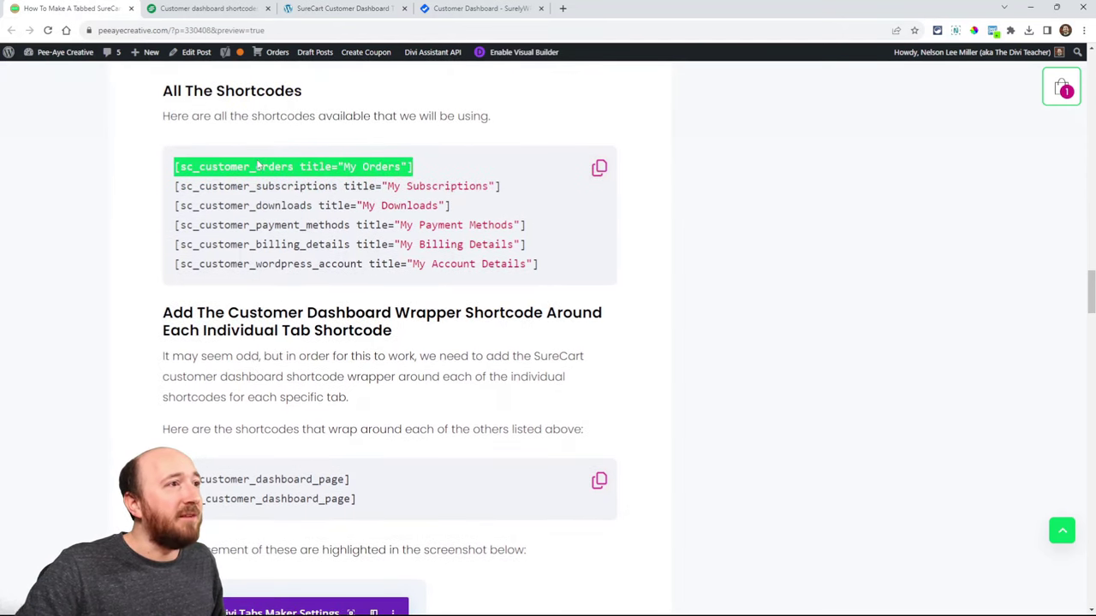
scroll(369, 338, "down", 2)
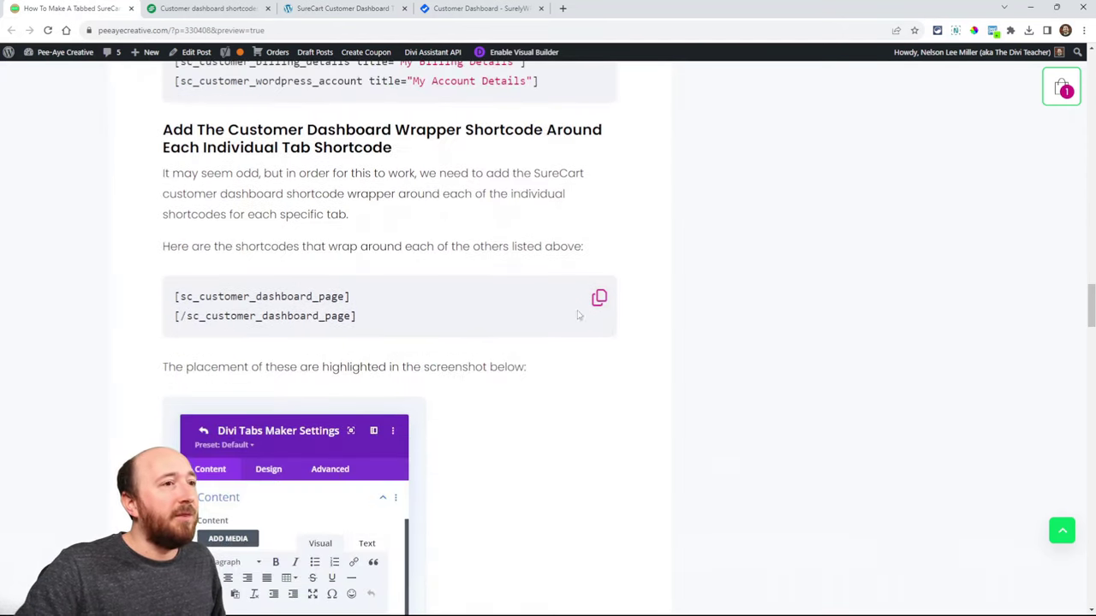
left_click(598, 298)
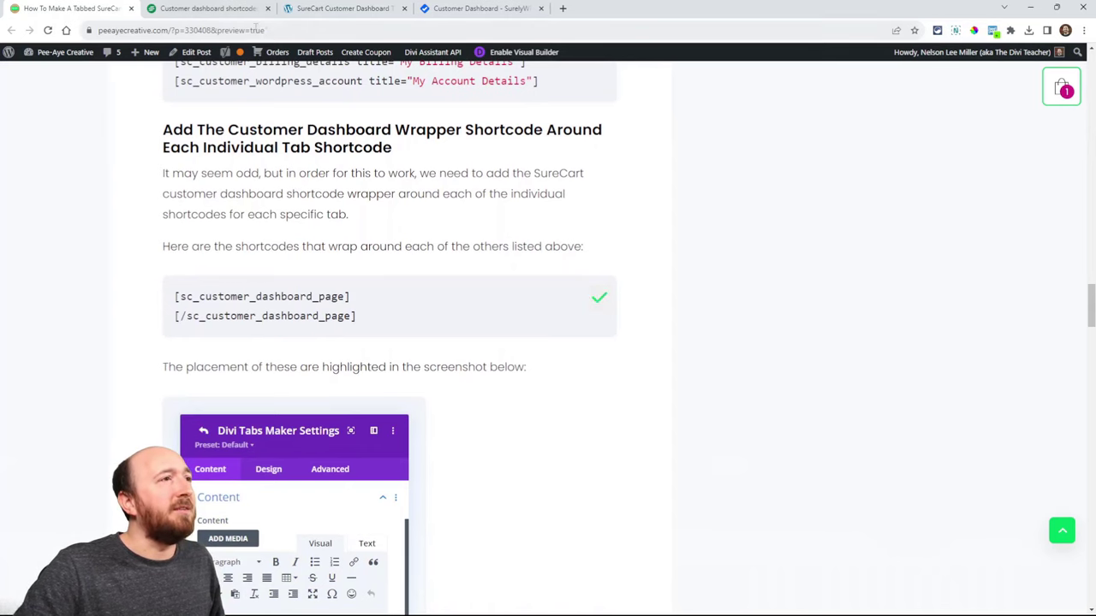
left_click(343, 8)
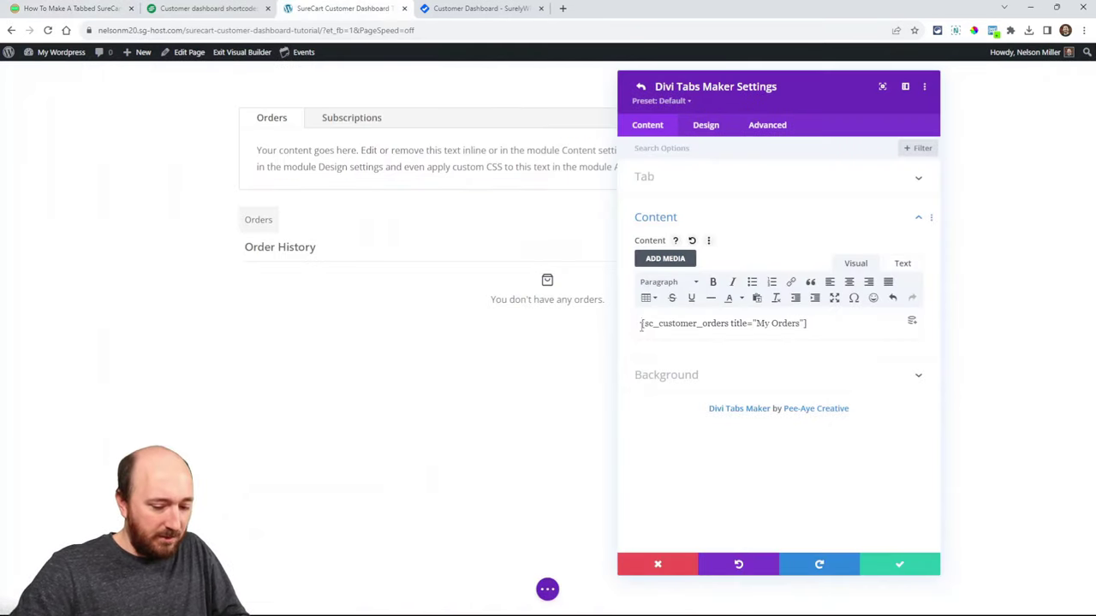
- Wrap the orders shortcode between opening and closing sc_customer_dashboard_page tags, removing the blank line
key("Return")
key("Up")
key("ctrl+v")
triple_click(661, 338)
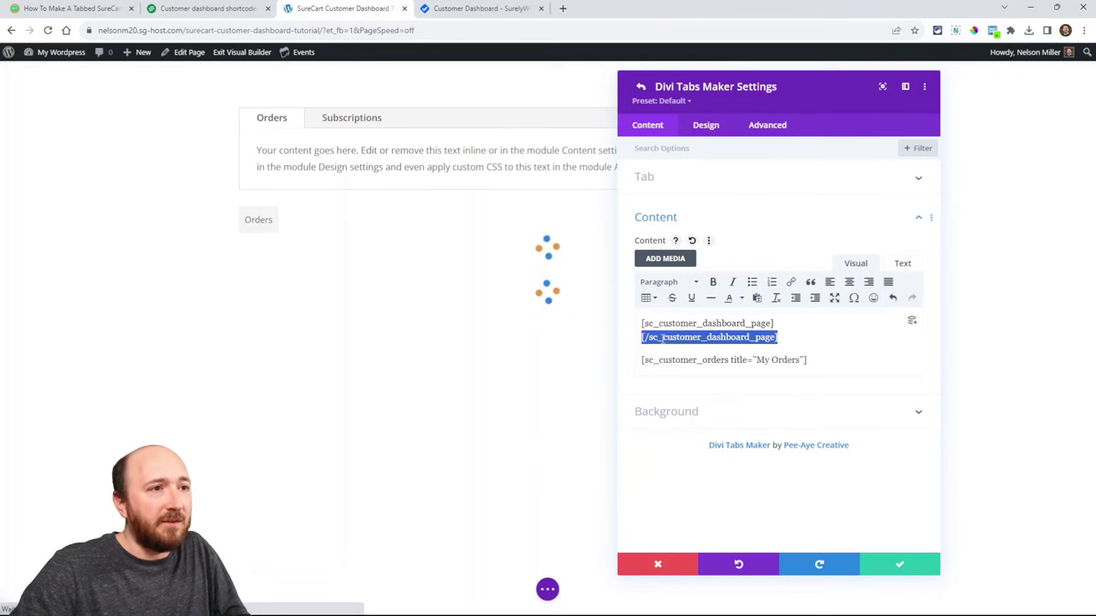
key("BackSpace")
left_click(824, 357)
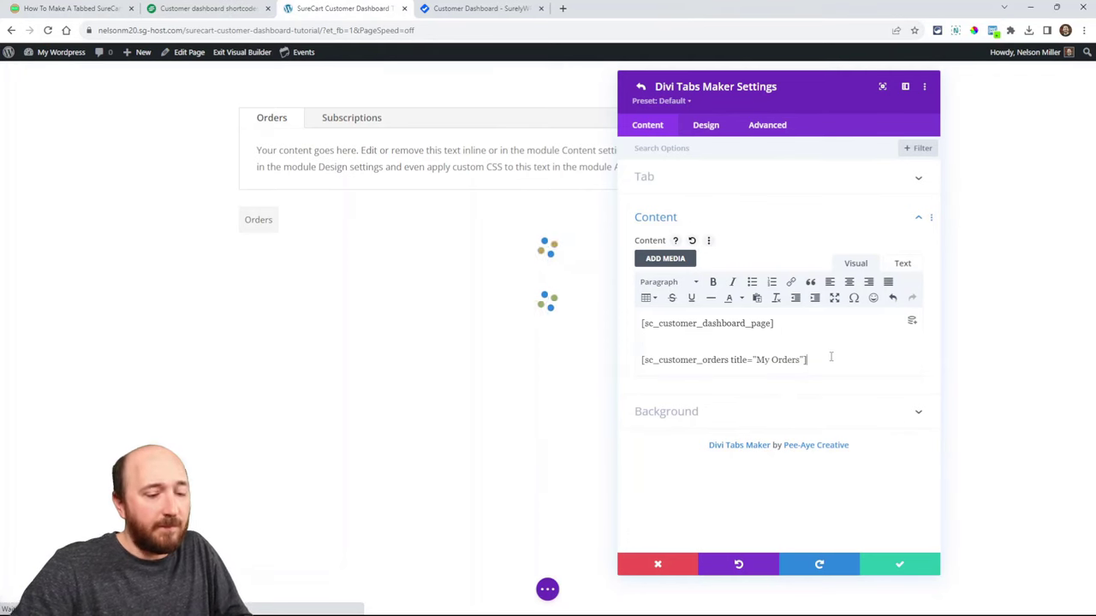
key("Return")
key("ctrl+v")
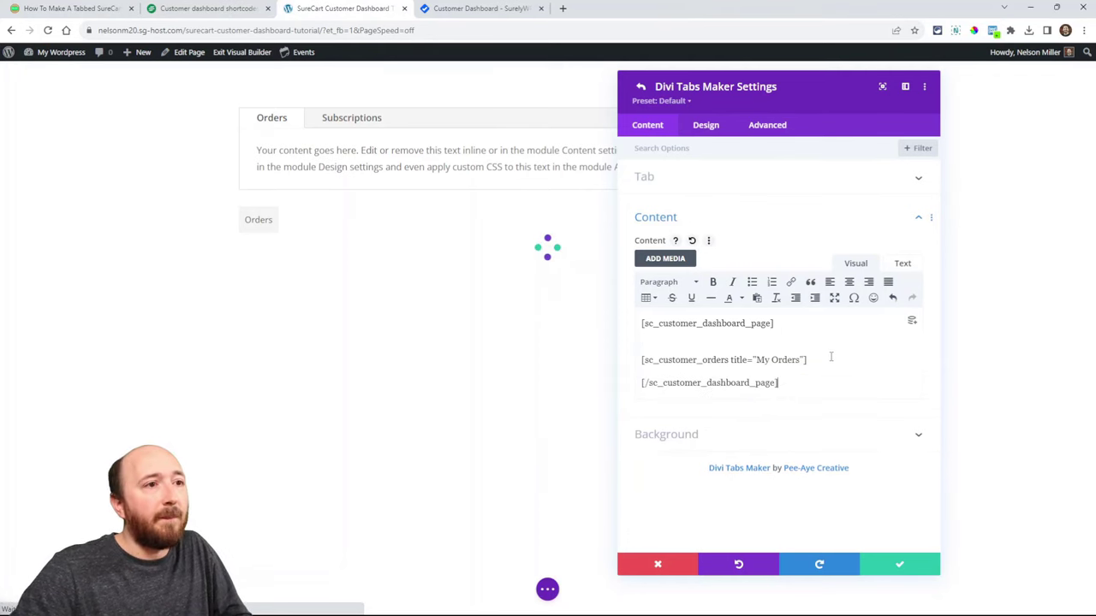
left_click(732, 347)
key("BackSpace")
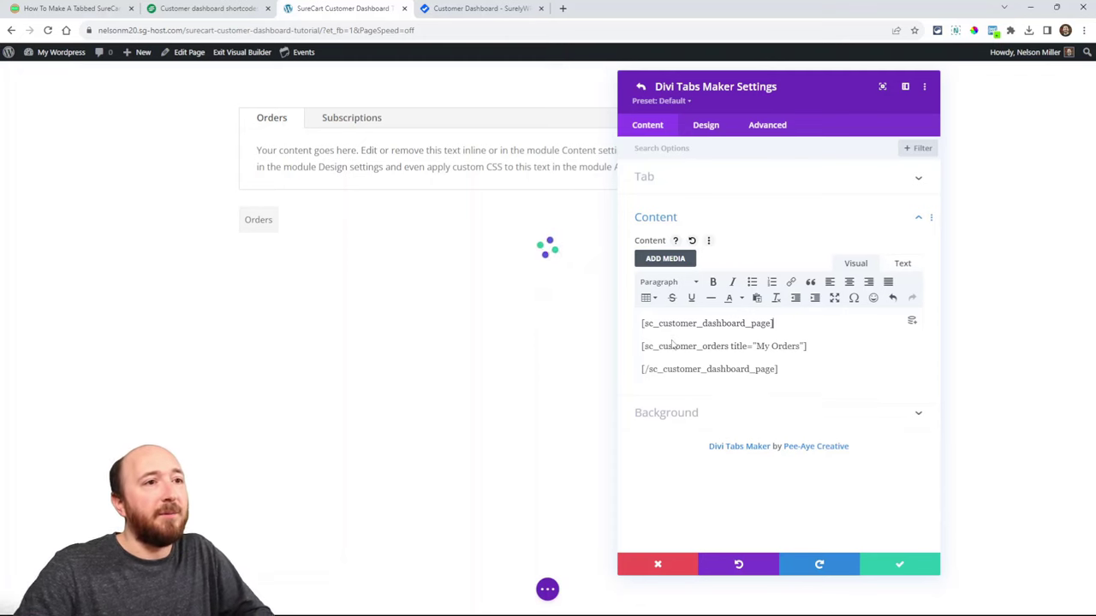
- Check the wrapper tags and change the orders title from 'My Orders' to 'Orders'
triple_click(768, 324)
left_click(651, 334)
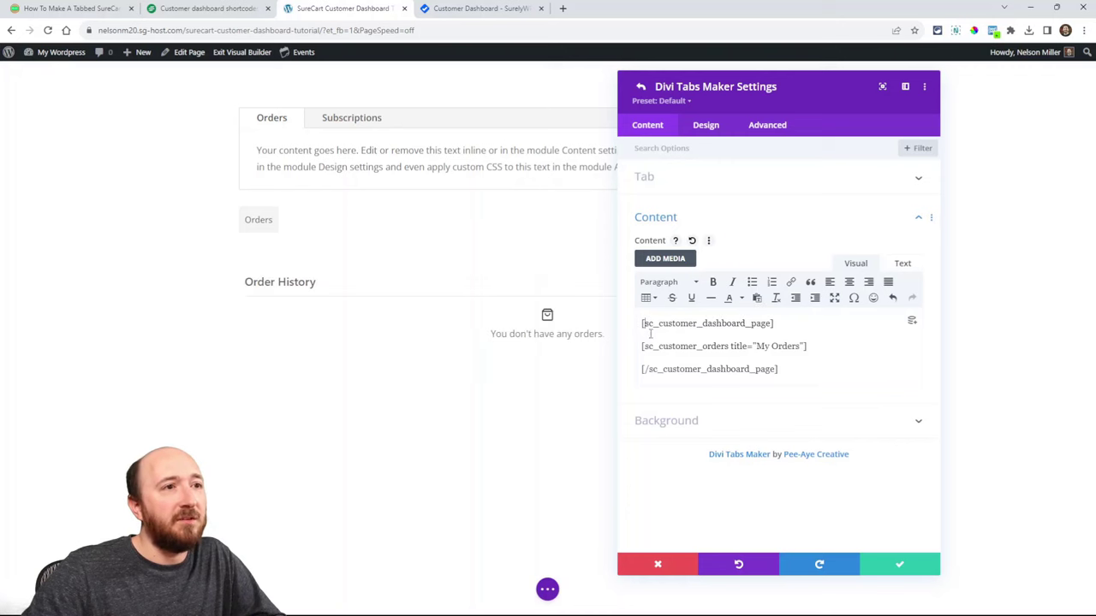
triple_click(698, 322)
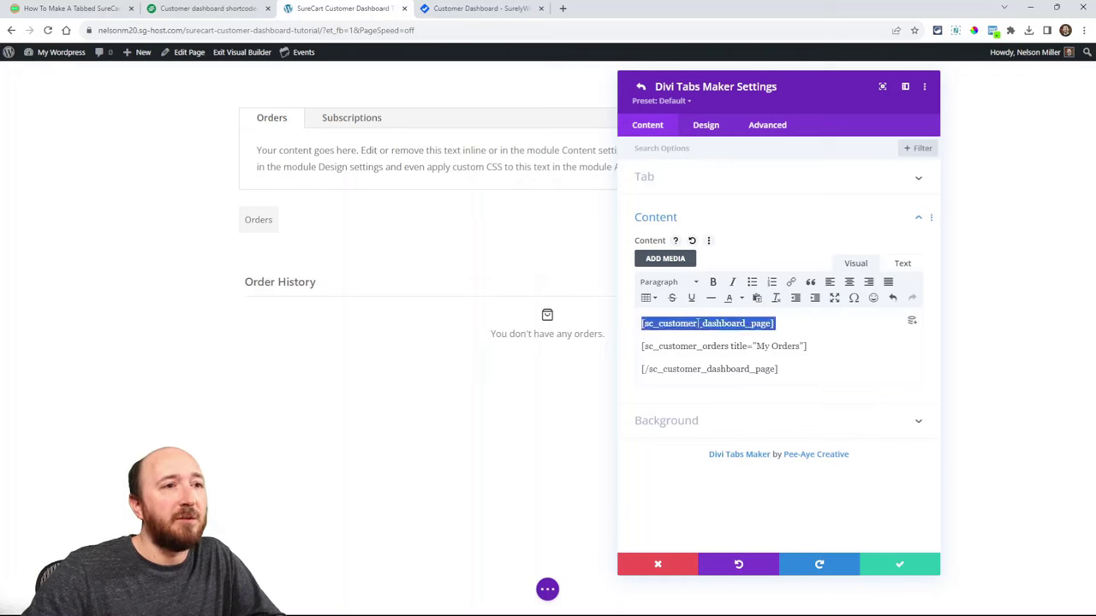
left_click_drag(642, 369, 647, 370)
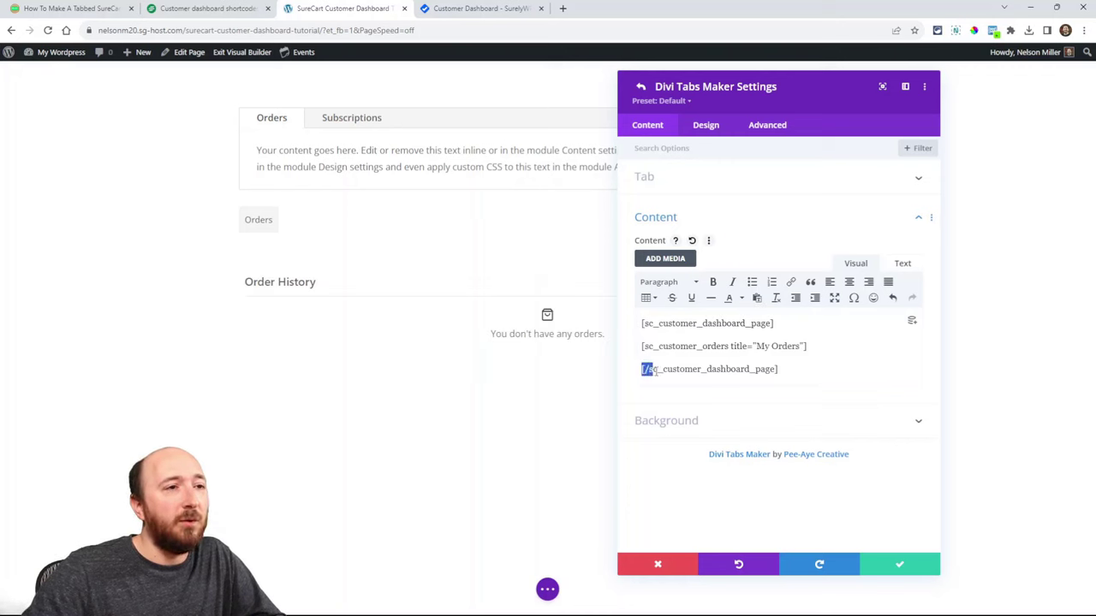
left_click(653, 379)
triple_click(693, 370)
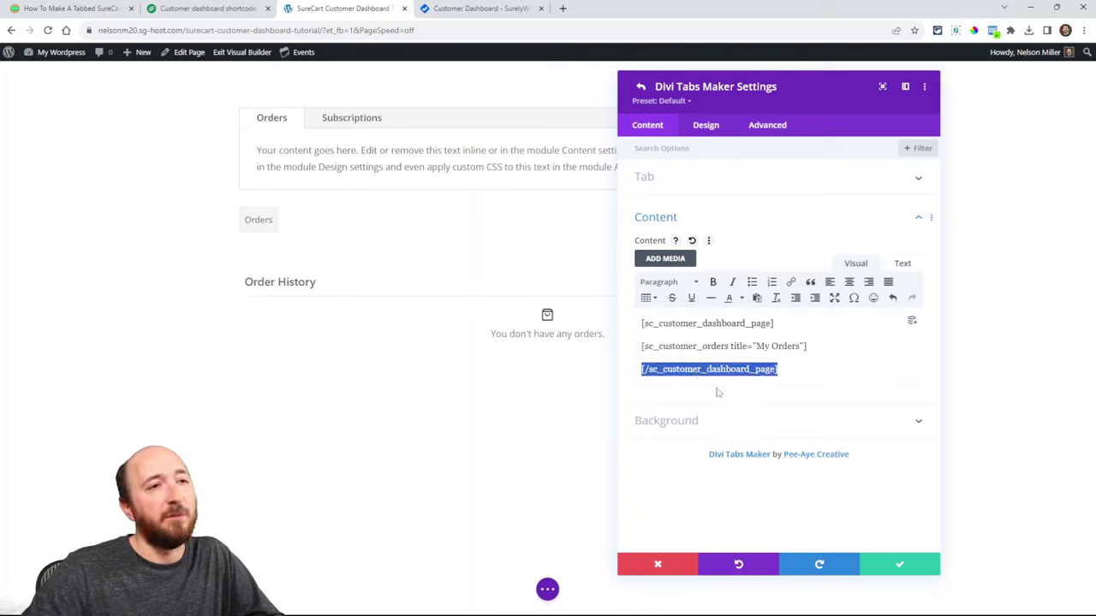
triple_click(782, 347)
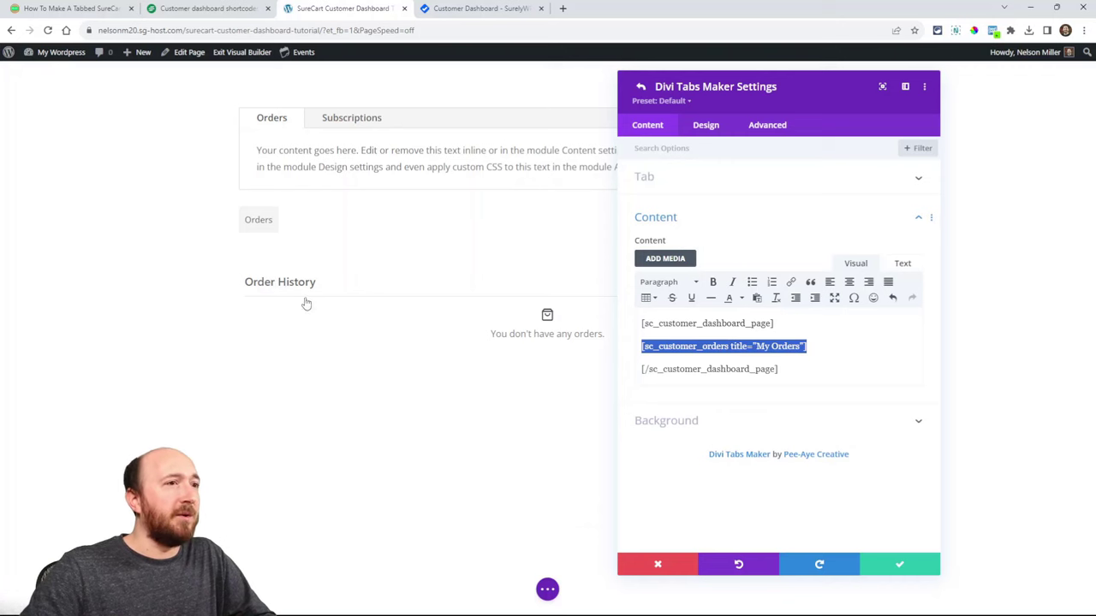
double_click(760, 346)
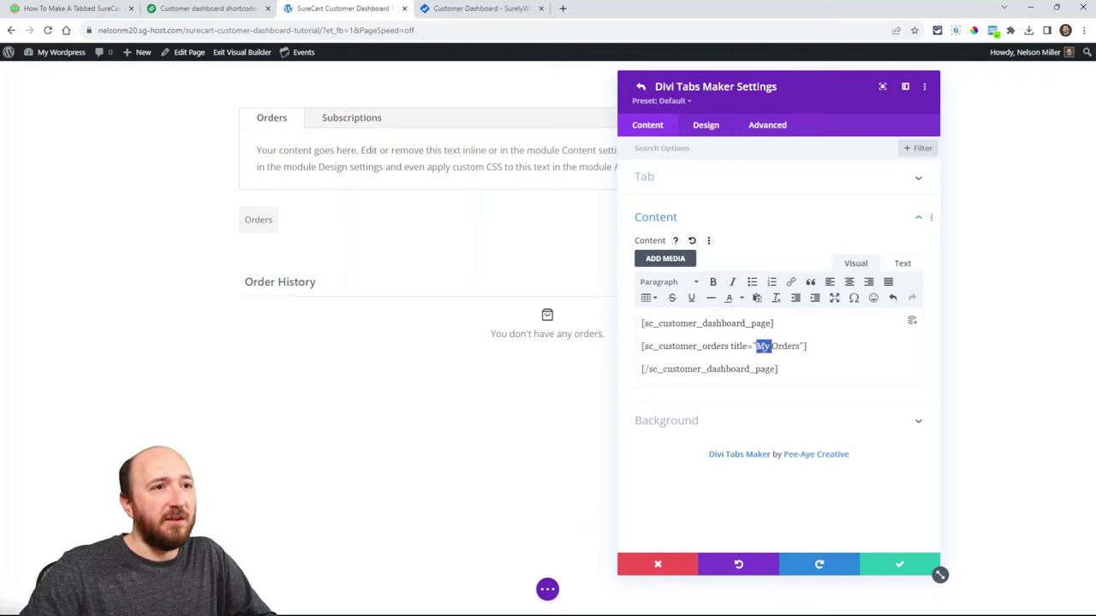
key("BackSpace")
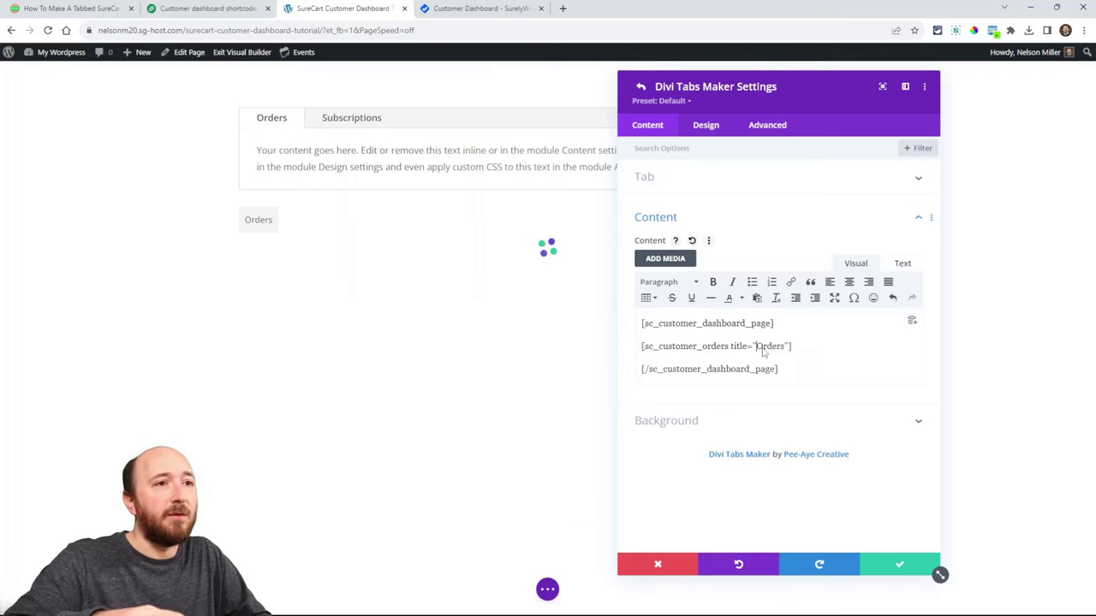
- Duplicate the Orders tab and retitle the copy 'Subscriptions'
left_click(640, 87)
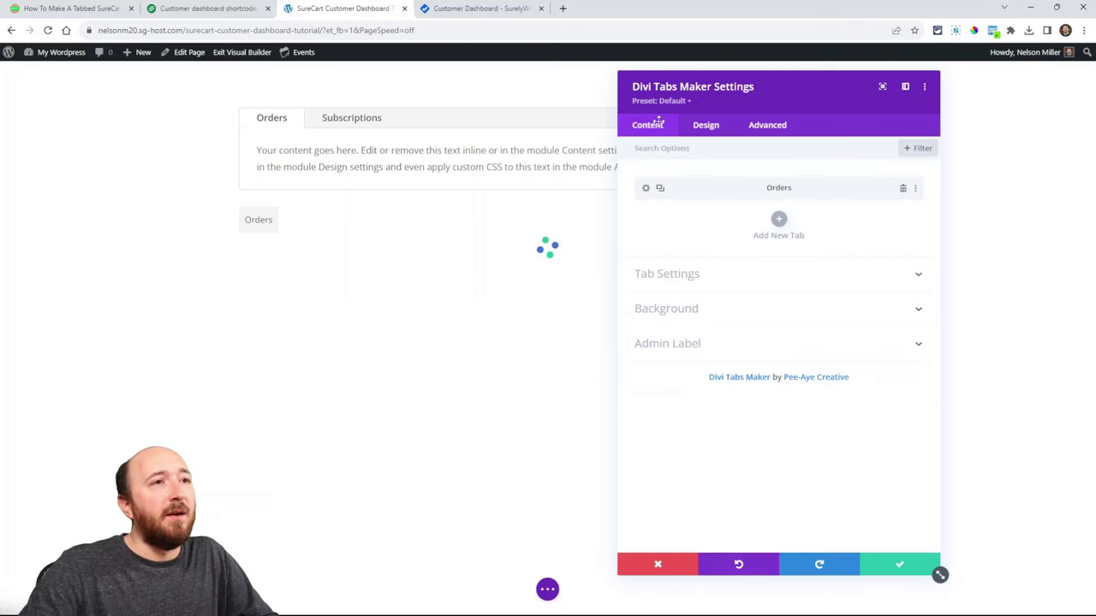
left_click(660, 189)
left_click(646, 217)
double_click(665, 260)
type("Subscriptions")
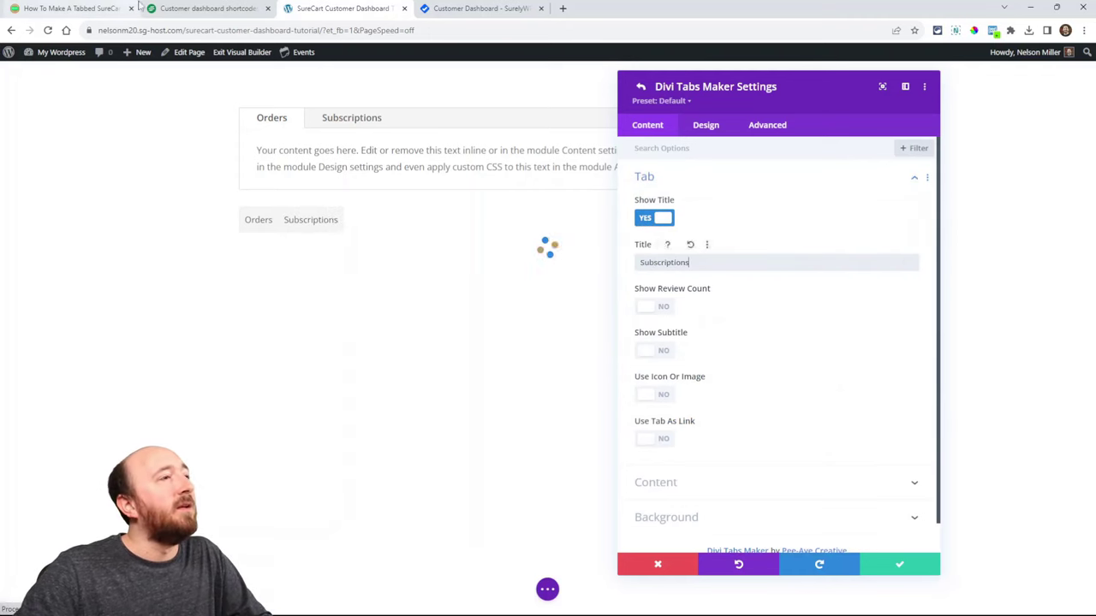
- Copy the subscriptions shortcode line from the tutorial article and return to the Subscriptions tab
left_click(203, 9)
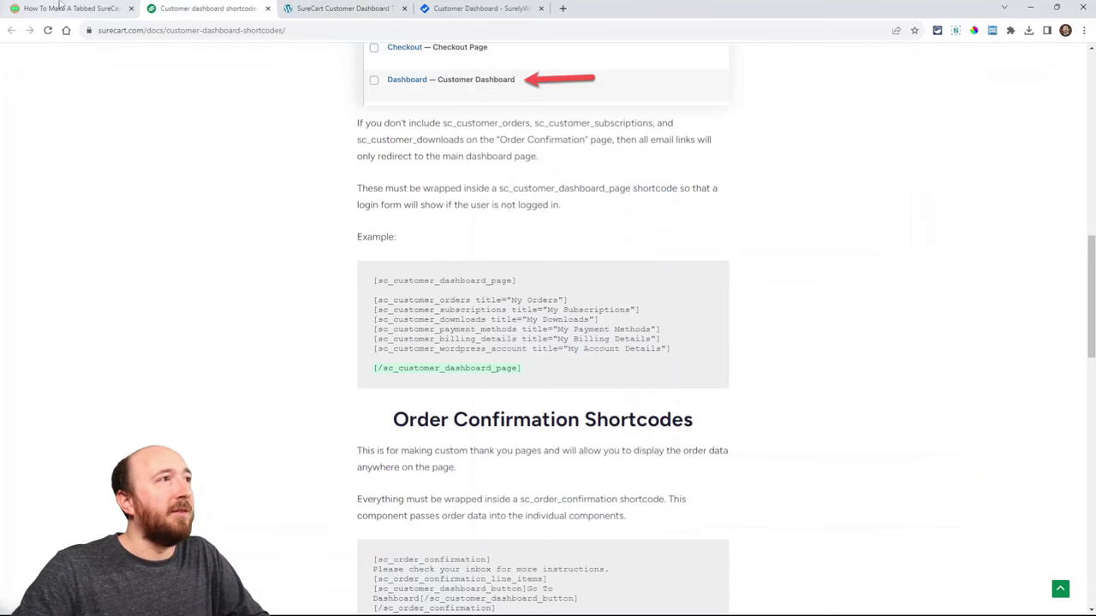
left_click(61, 8)
scroll(368, 308, "up", 3)
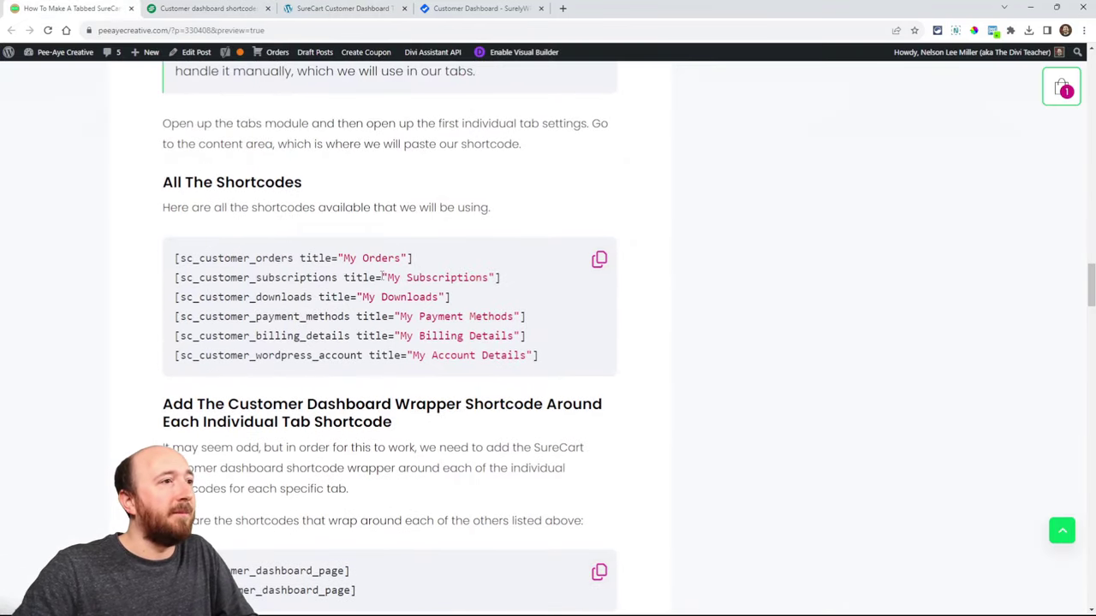
triple_click(382, 277)
key("ctrl+c")
left_click(342, 9)
left_click(685, 262)
- Replace the orders shortcode line with the subscriptions shortcode pasted as plain text, and confirm
left_click(685, 451)
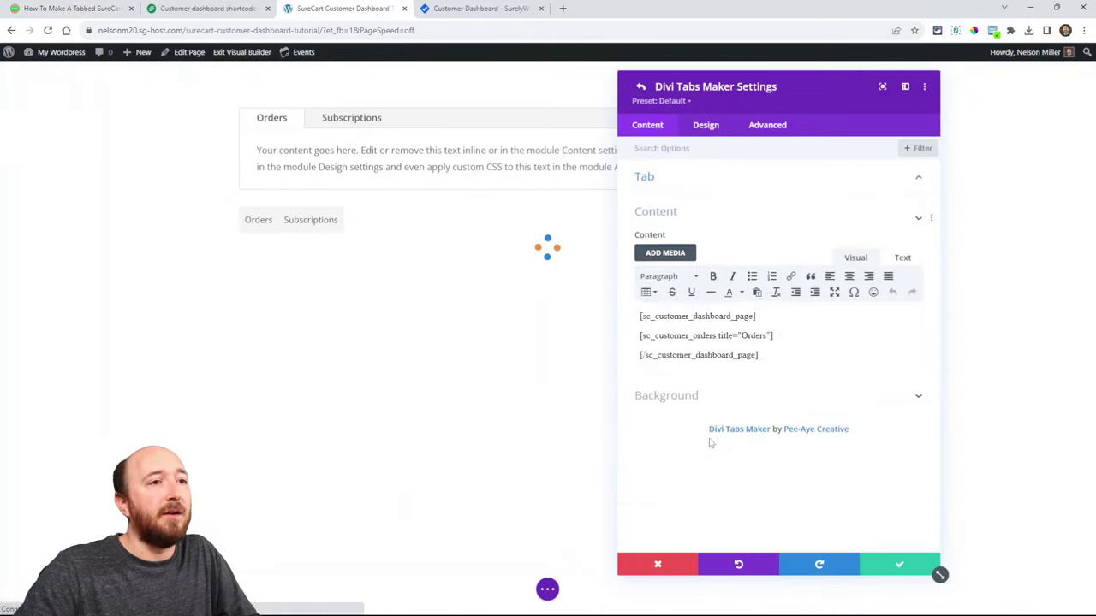
triple_click(725, 346)
key("ctrl+v")
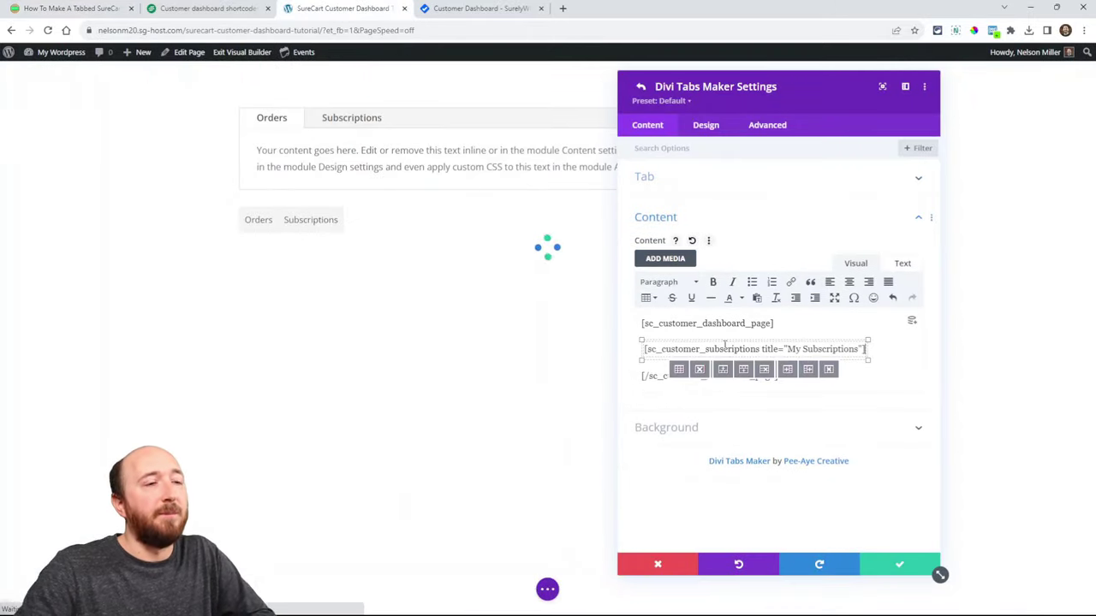
key("ctrl+z")
right_click(665, 349)
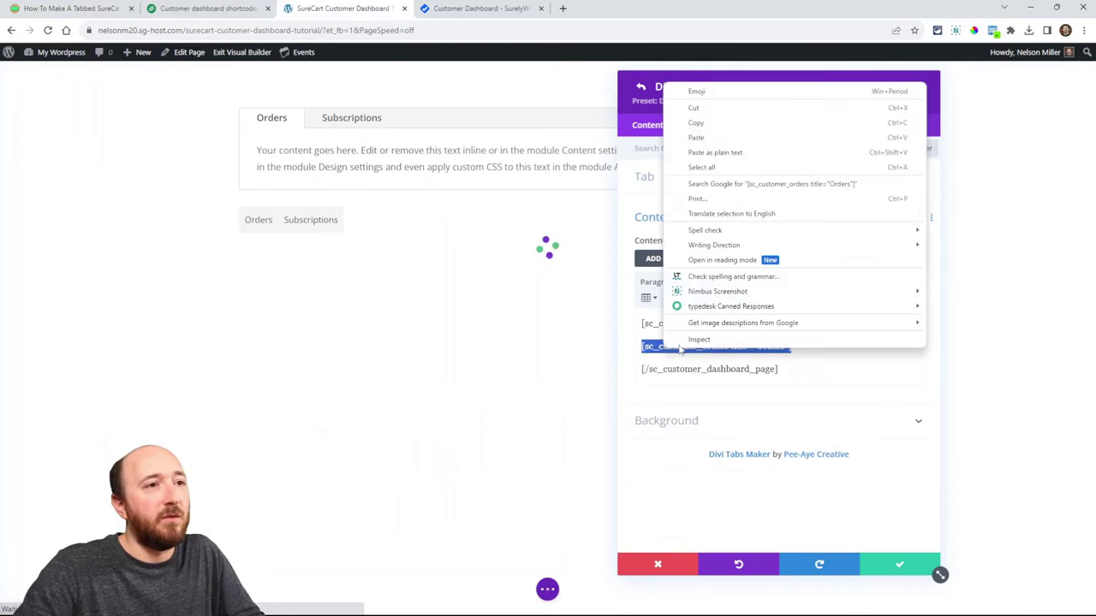
left_click(734, 152)
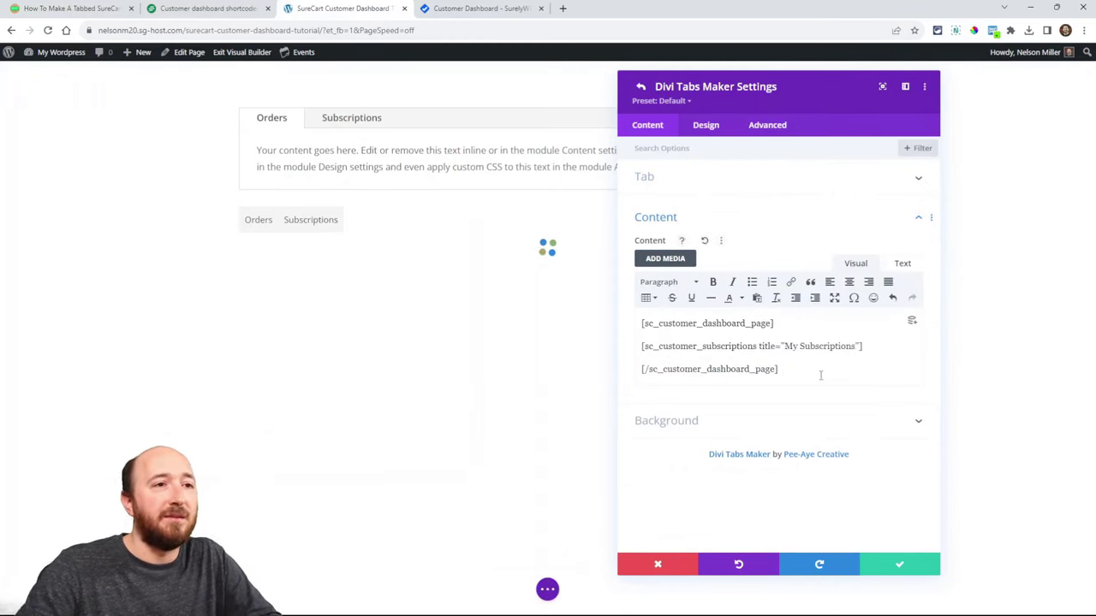
left_click(890, 564)
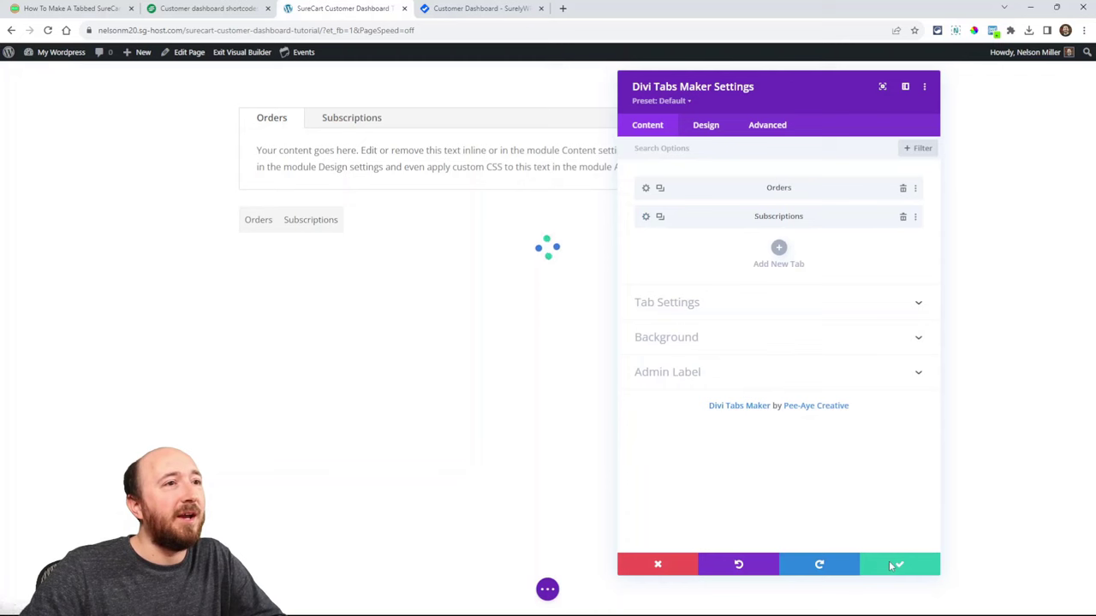
- Set the Tabs Position to Tabs Left • Content Right
left_click(676, 303)
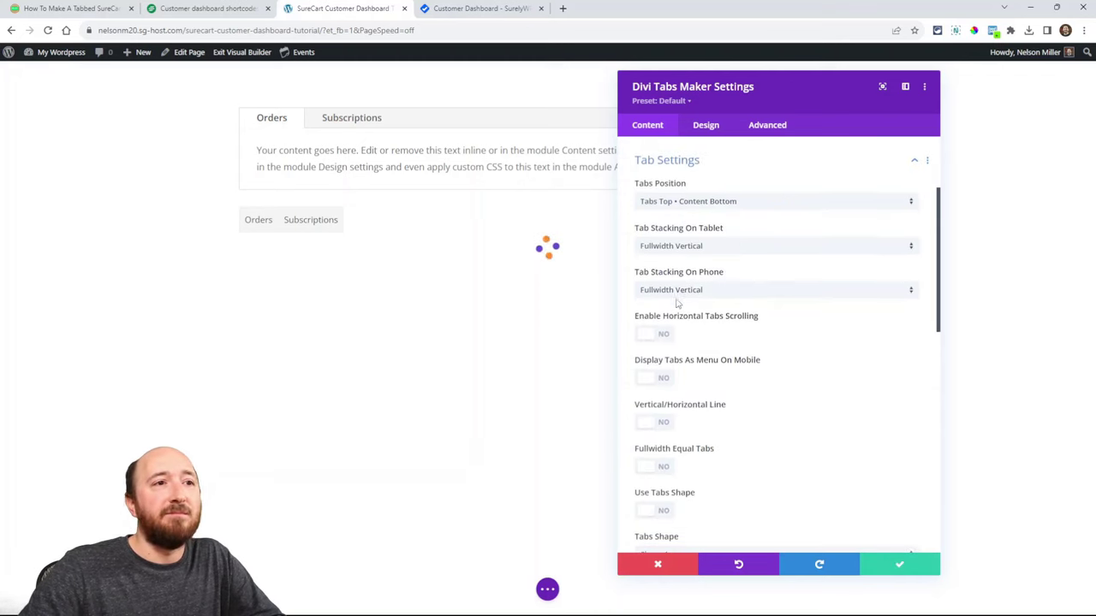
left_click(683, 205)
left_click(685, 232)
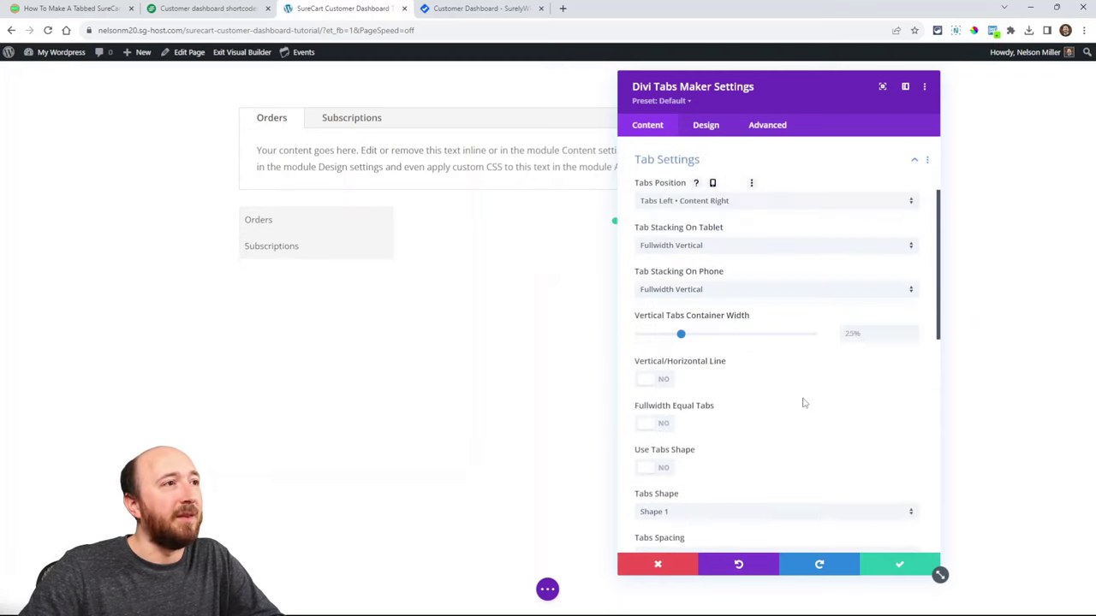
left_click(654, 160)
- Enable Use Icon Or Image on the Orders tab and set its icon color to red (#e02b20)
left_click(645, 188)
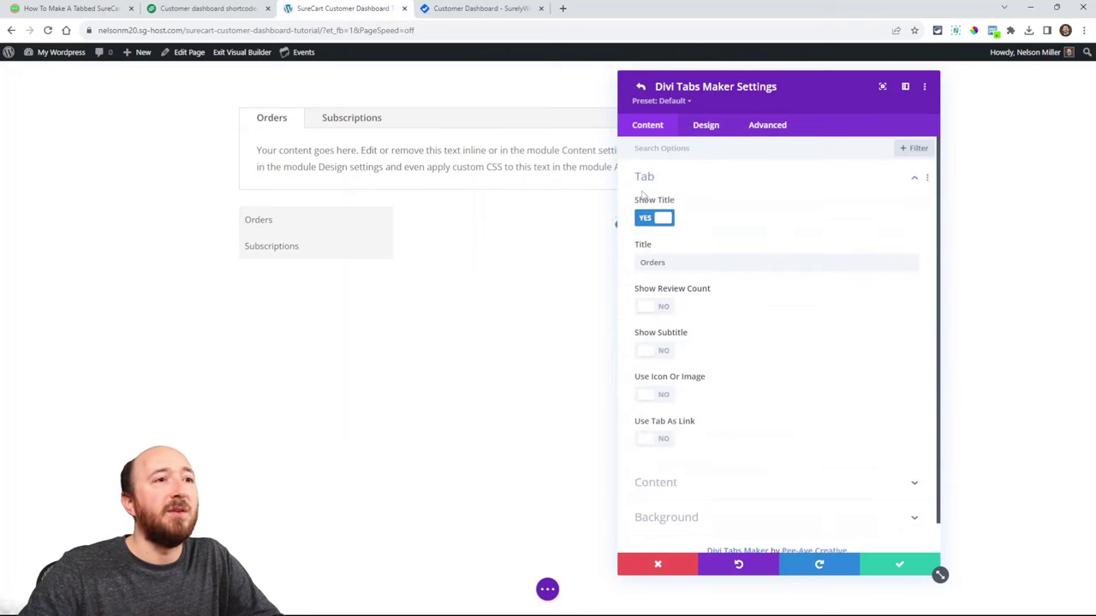
scroll(723, 330, "down", 1)
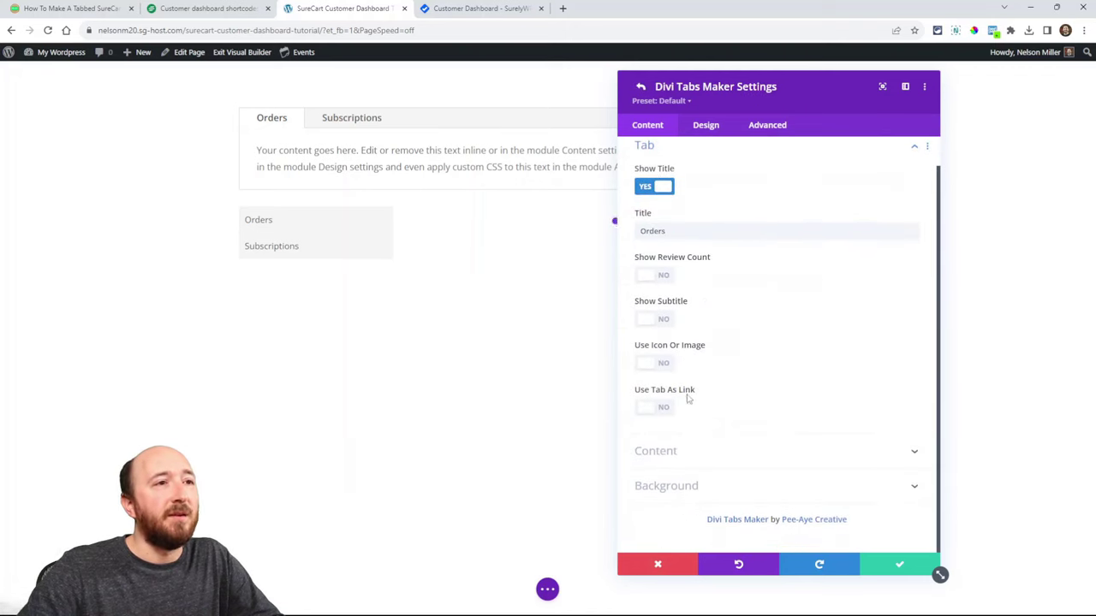
left_click(649, 366)
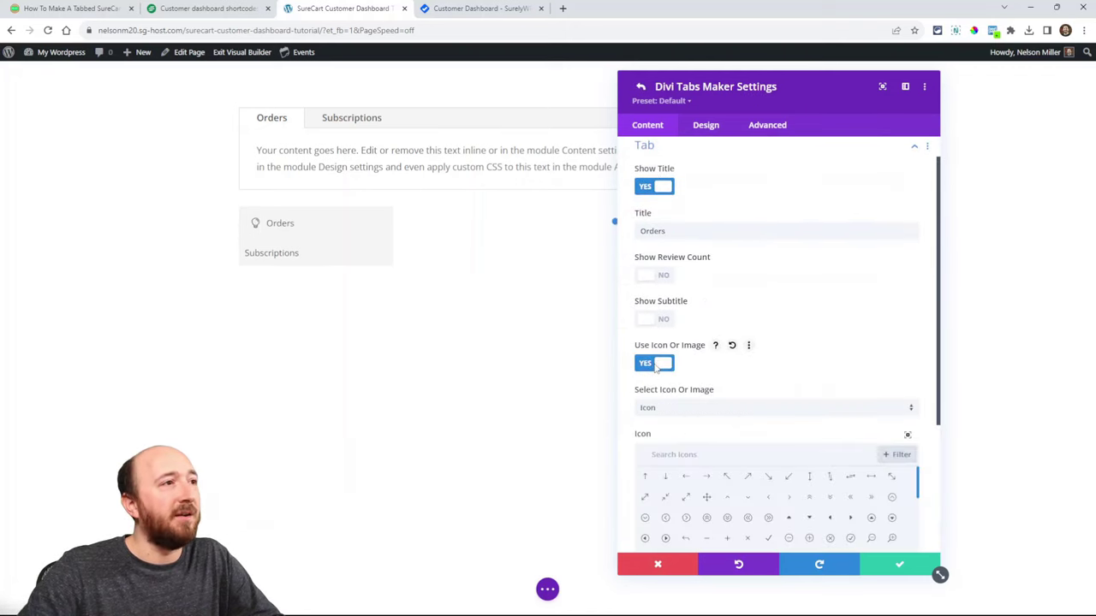
scroll(723, 343, "down", 3)
scroll(719, 323, "up", 1)
scroll(651, 223, "up", 2)
left_click(704, 126)
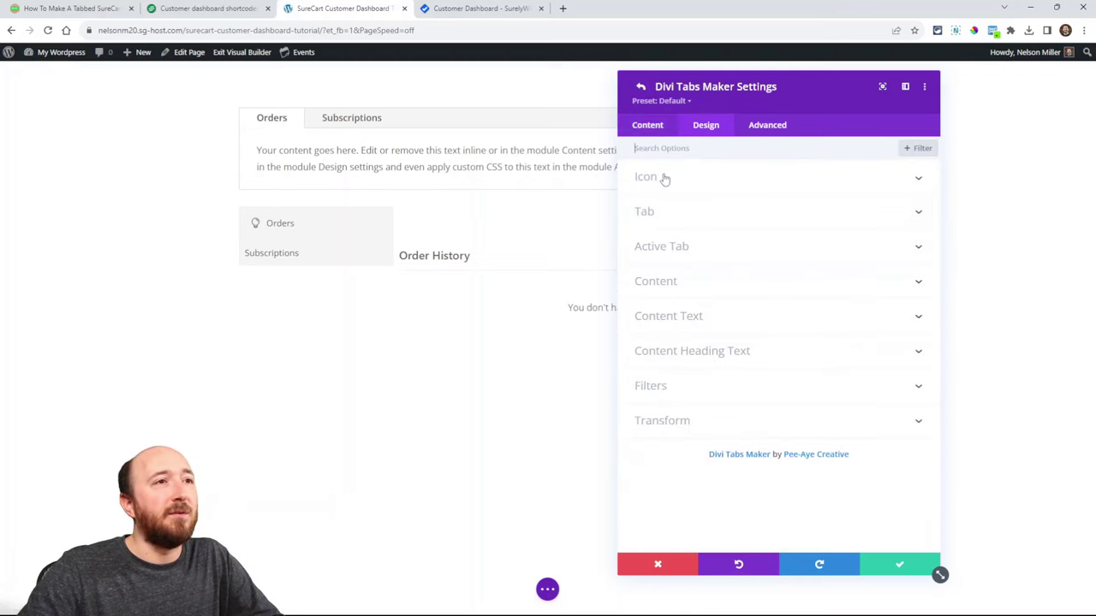
left_click(655, 185)
left_click(710, 272)
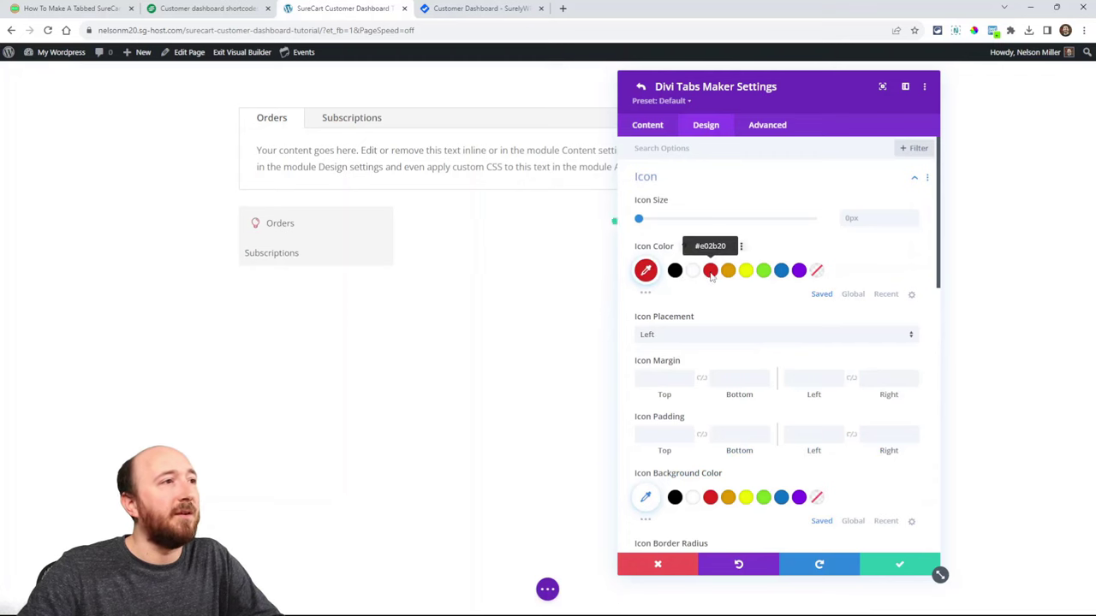
- Save the module, exit the builder, and switch between the Orders and Subscriptions tabs on the live page
left_click(641, 89)
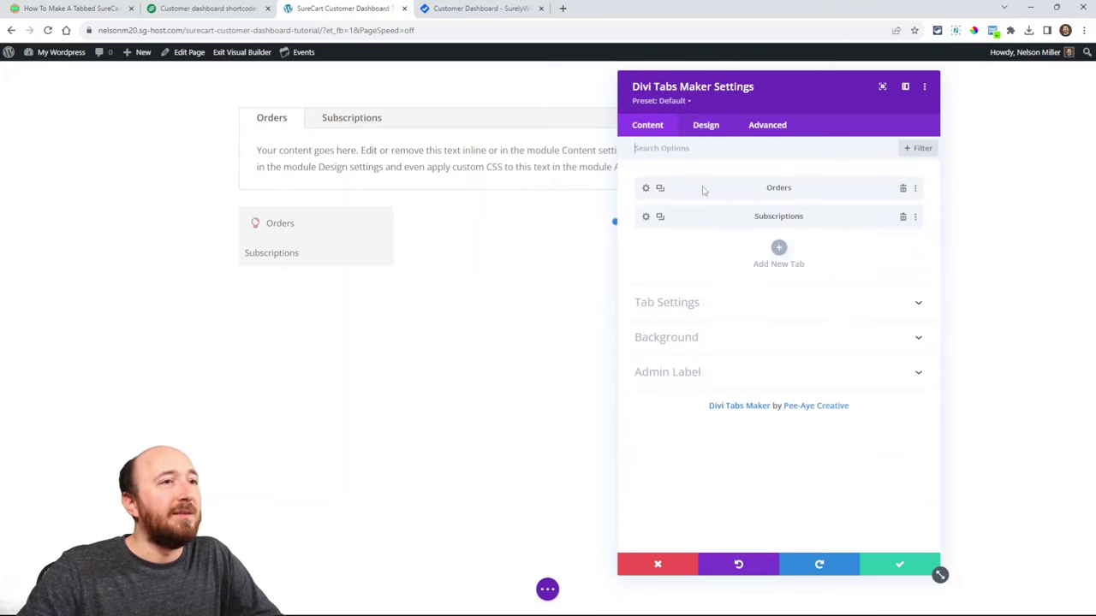
left_click(888, 573)
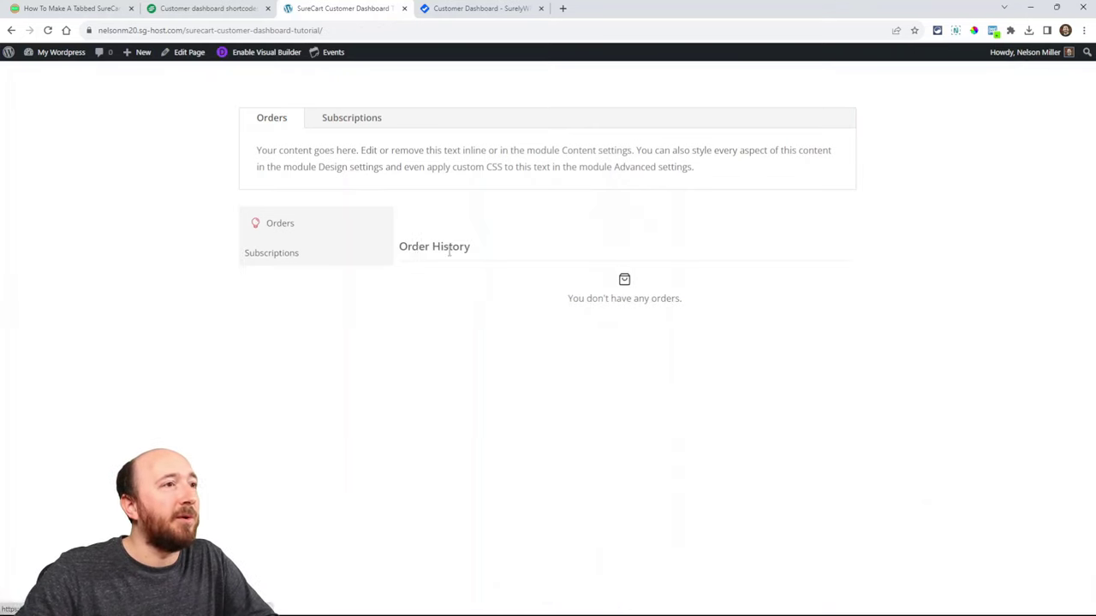
left_click(280, 253)
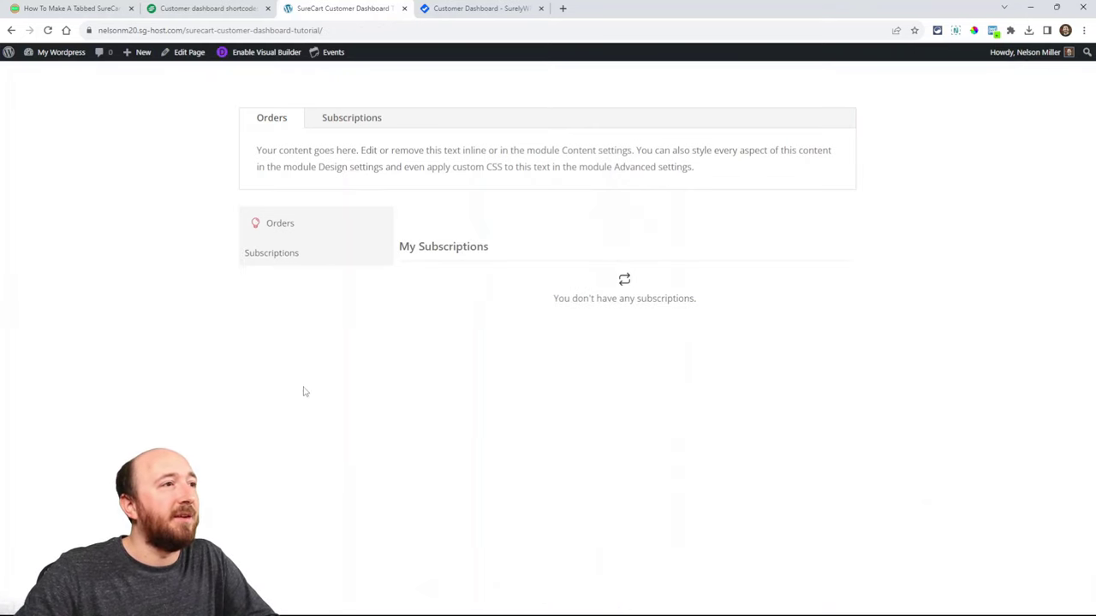
left_click(294, 229)
left_click(294, 256)
left_click(309, 224)
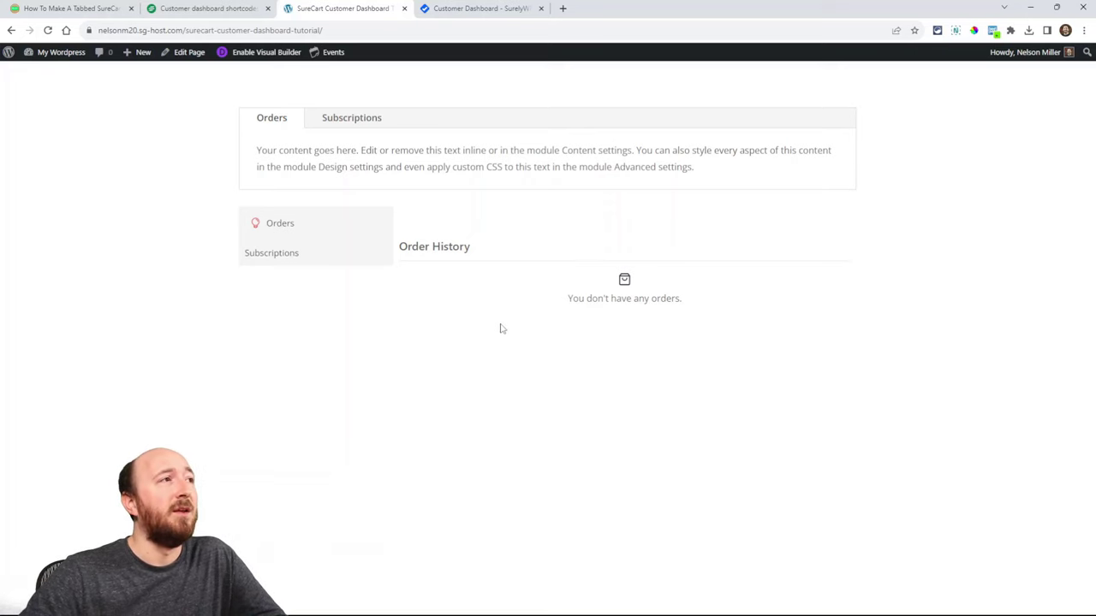
- Return to the tutorial article and scroll to its '2. Add A Tabs Module' section
left_click(51, 8)
scroll(555, 439, "down", 9)
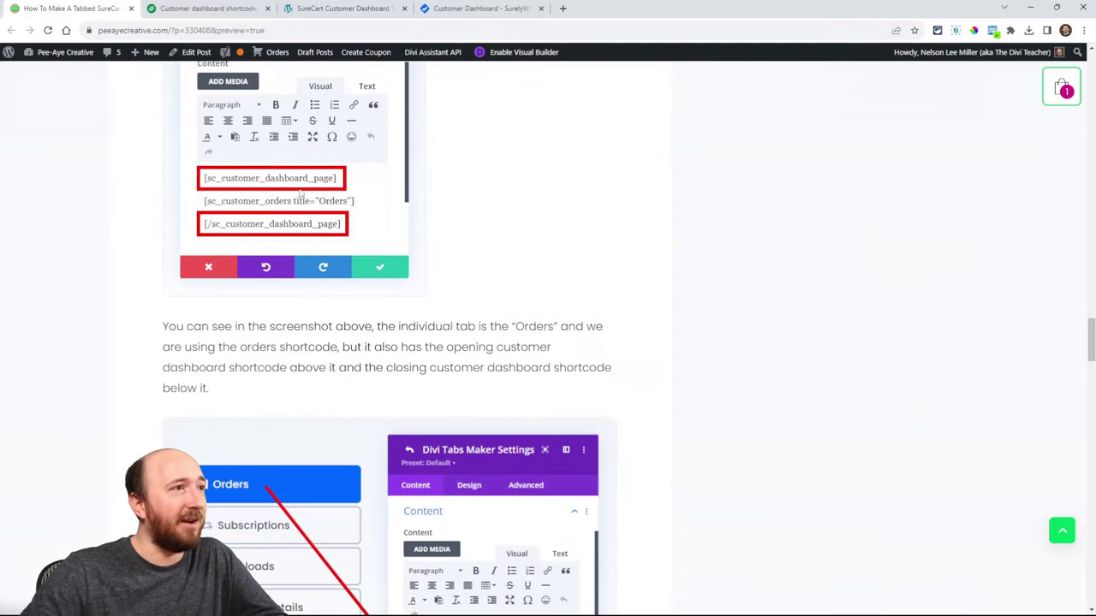
scroll(396, 285, "down", 4)
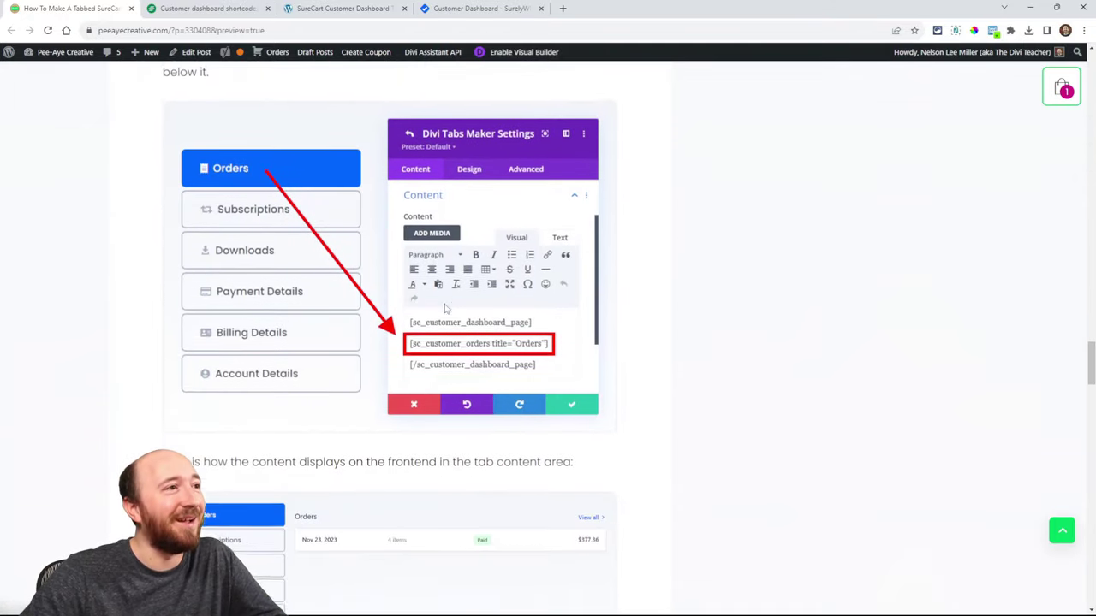
scroll(437, 252, "down", 3)
scroll(438, 283, "up", 14)
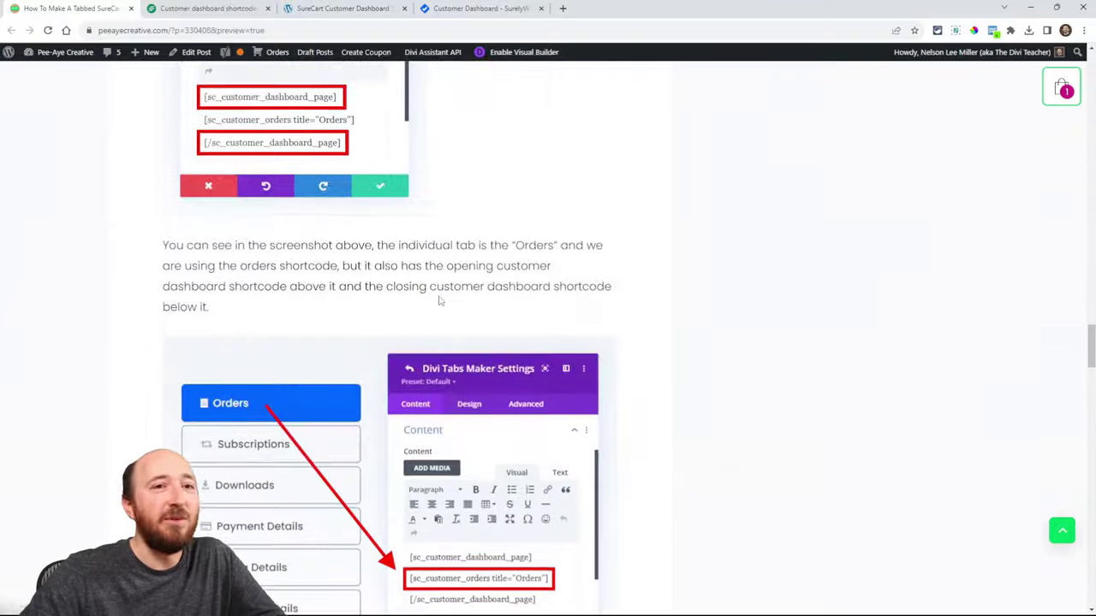
scroll(438, 300, "up", 20)
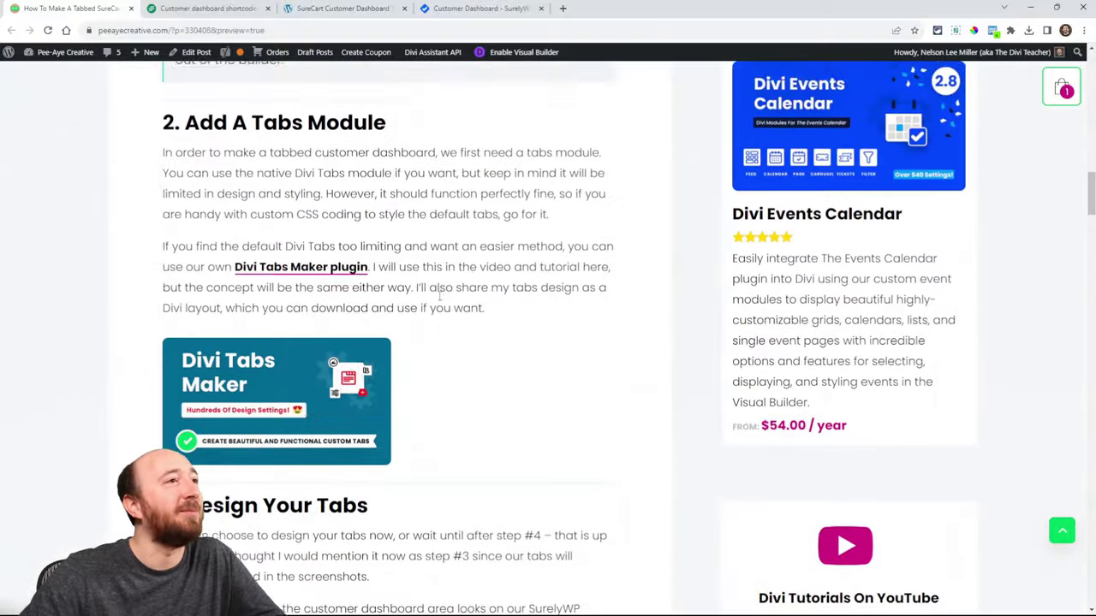